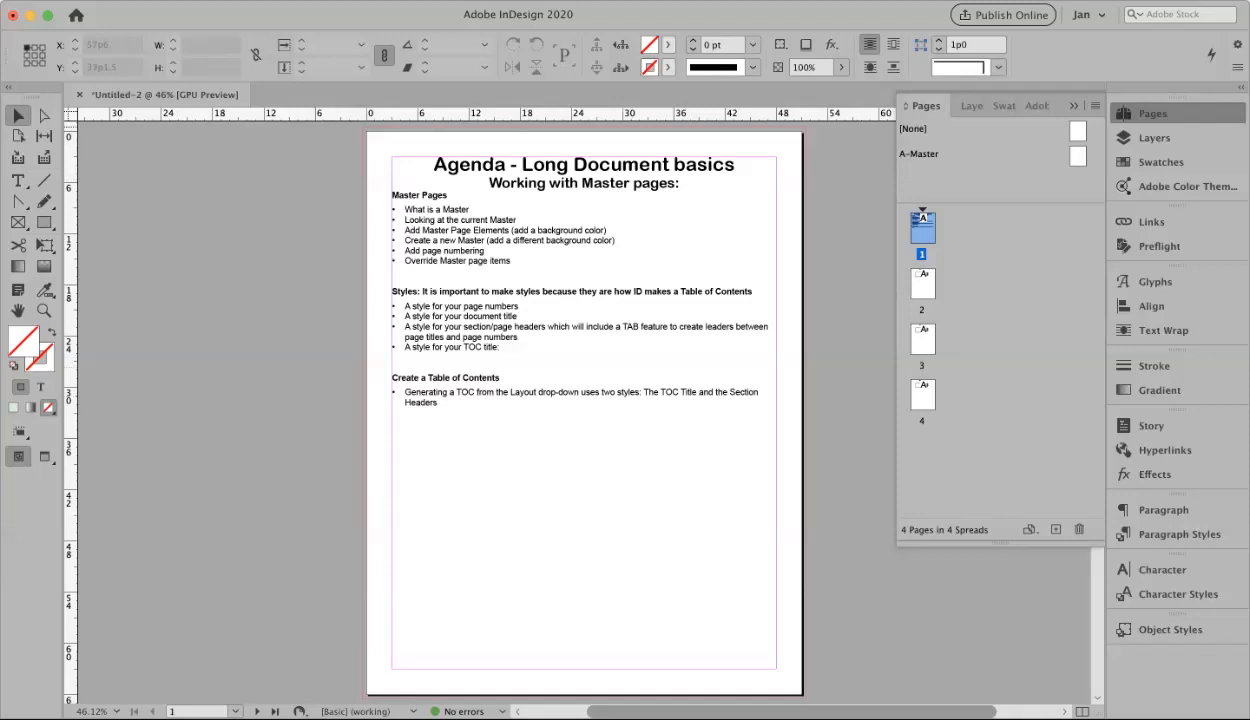
# Collapse and reopen the Pages panel and check the workspace list, leaving it unchanged
pyautogui.click(1074, 106)
pyautogui.click(1152, 113)
pyautogui.click(1089, 14)
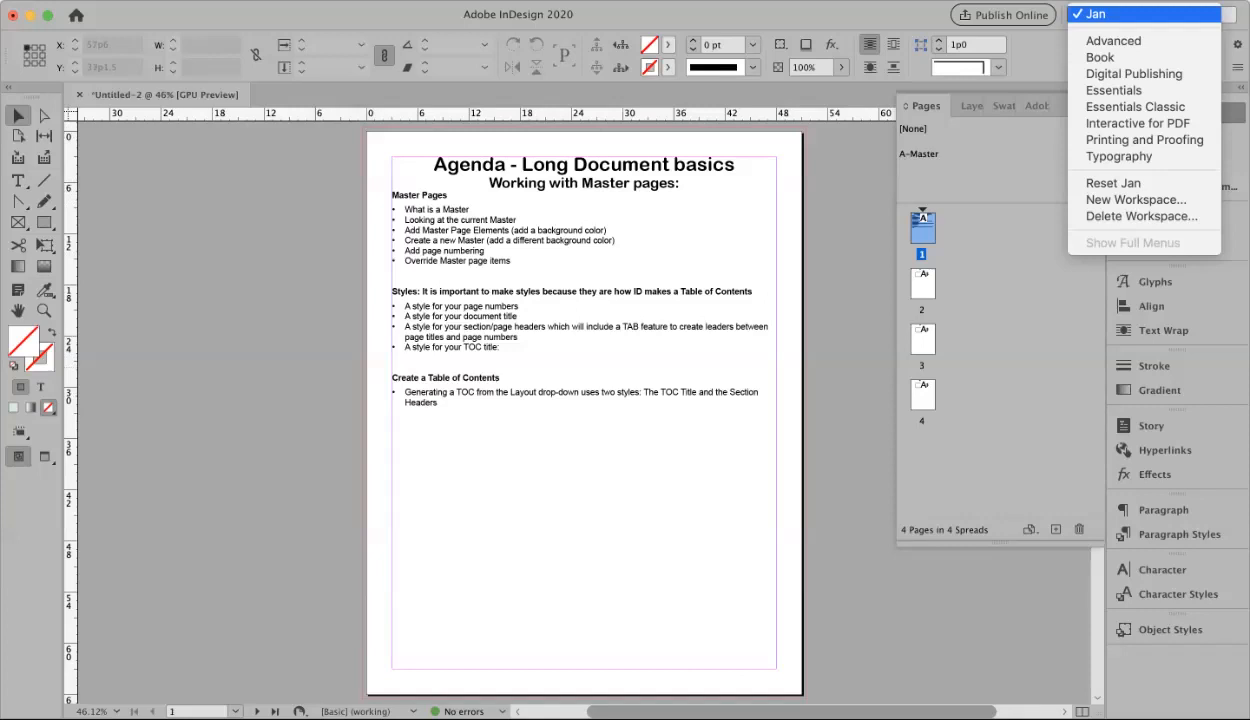
pyautogui.click(870, 389)
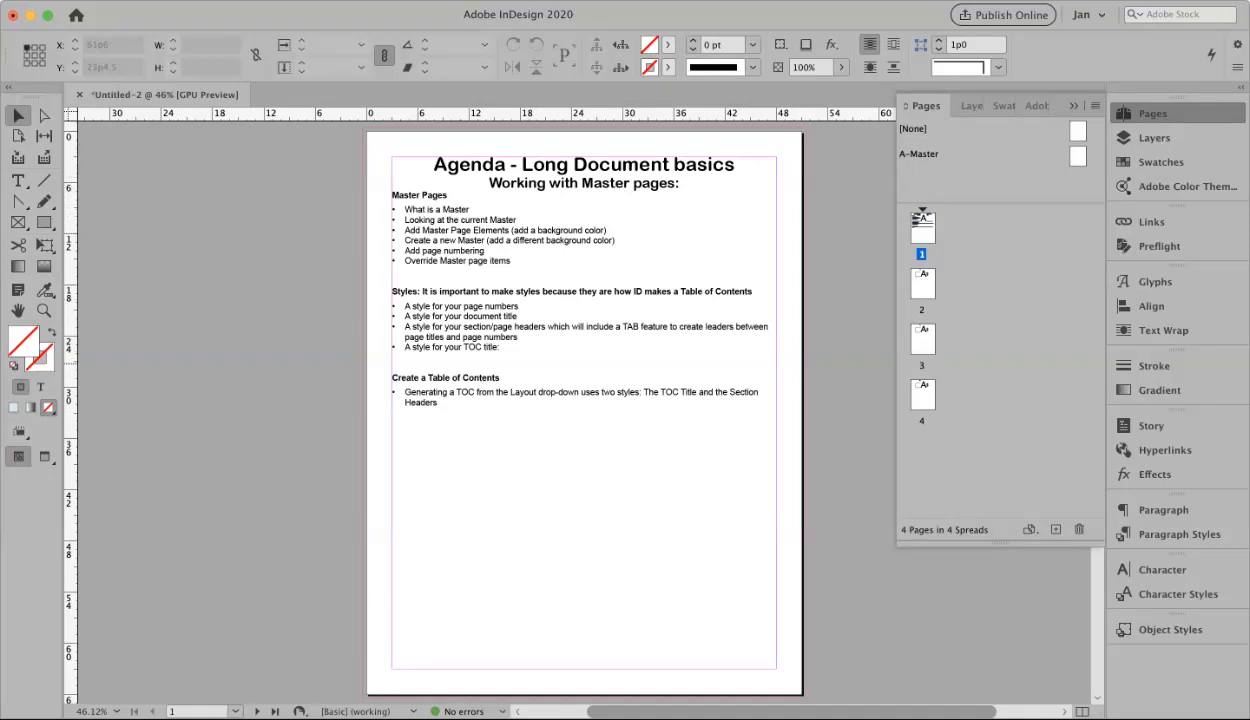
# Open the A-Master and draw a 52p0 × 67p0 empty frame covering the page to the bleed
pyautogui.click(1077, 156)
pyautogui.doubleClick(1077, 156)
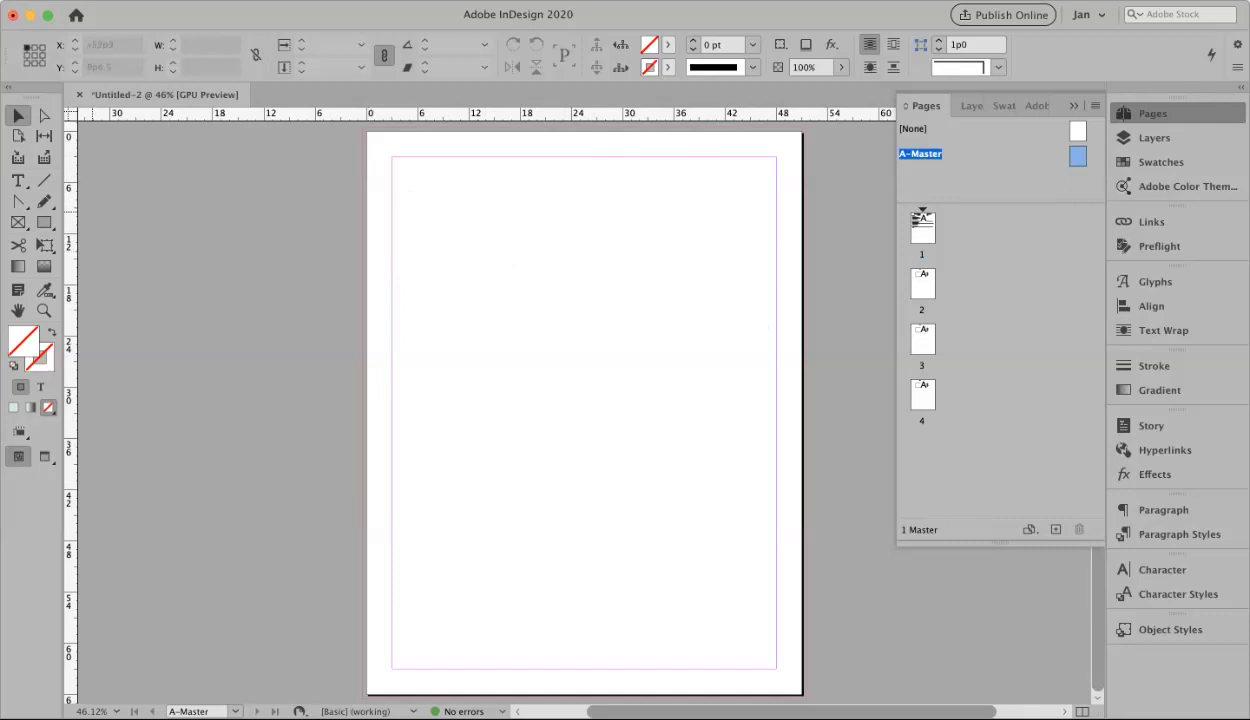
pyautogui.click(44, 222)
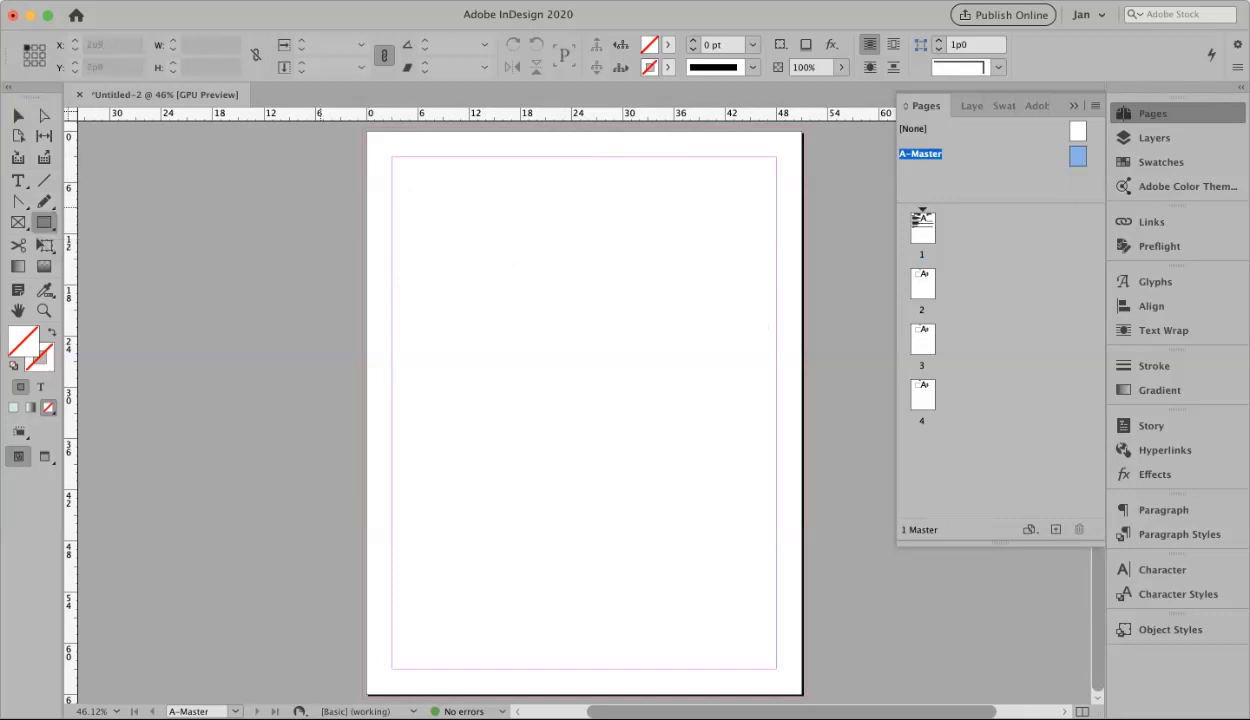
pyautogui.moveTo(368, 131)
pyautogui.mouseDown()
pyautogui.moveTo(637, 387)
pyautogui.moveTo(805, 695)
pyautogui.mouseUp()
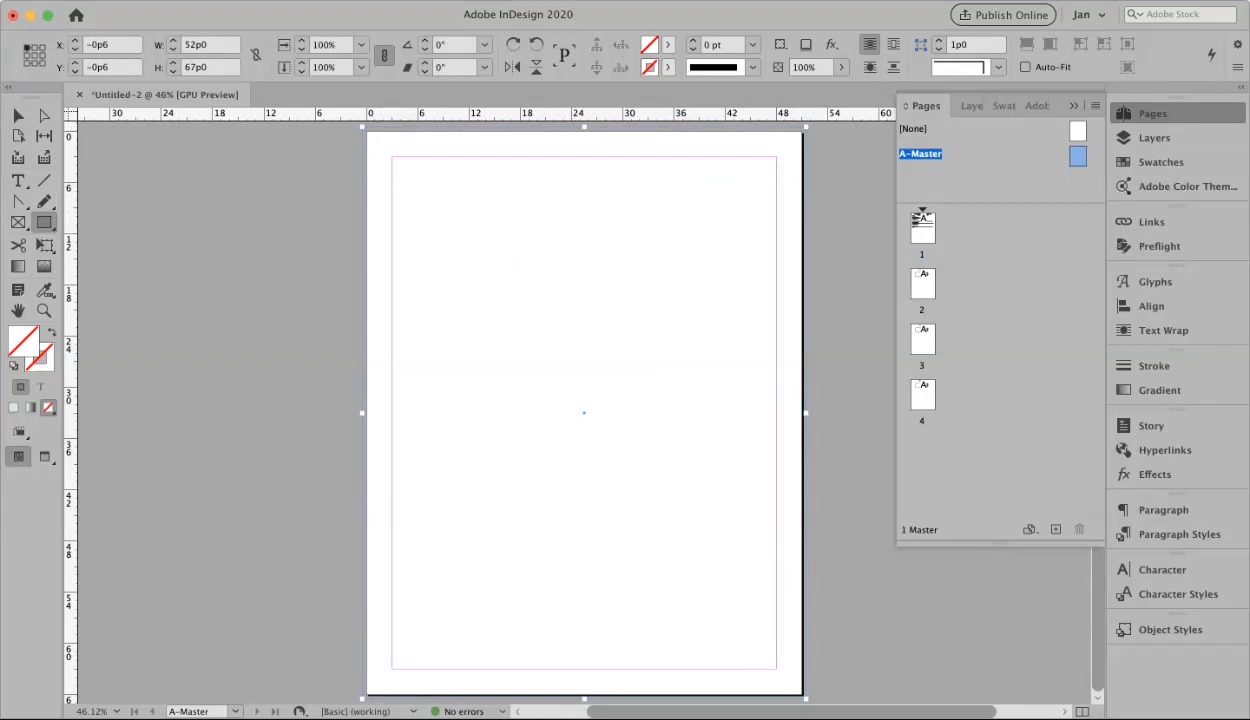
# Fill the A-Master frame with light blue cee5f0, saved as a CMYK swatch
pyautogui.doubleClick(23, 341)
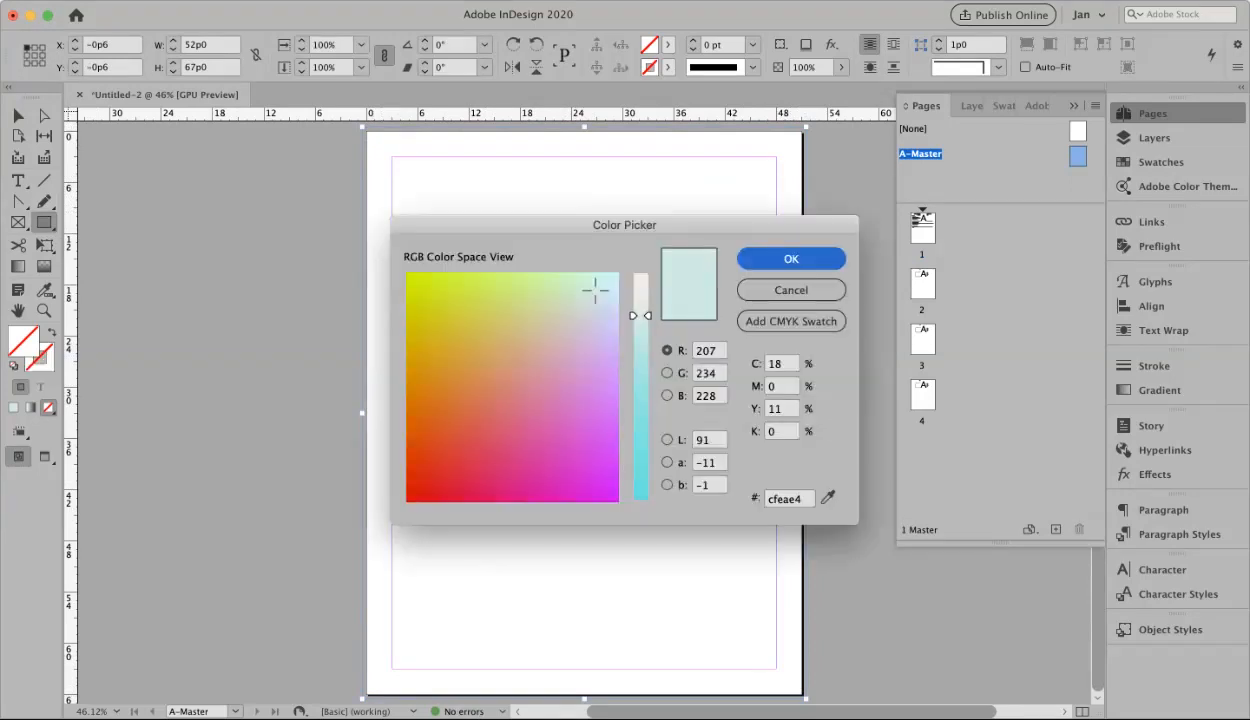
pyautogui.click(604, 290)
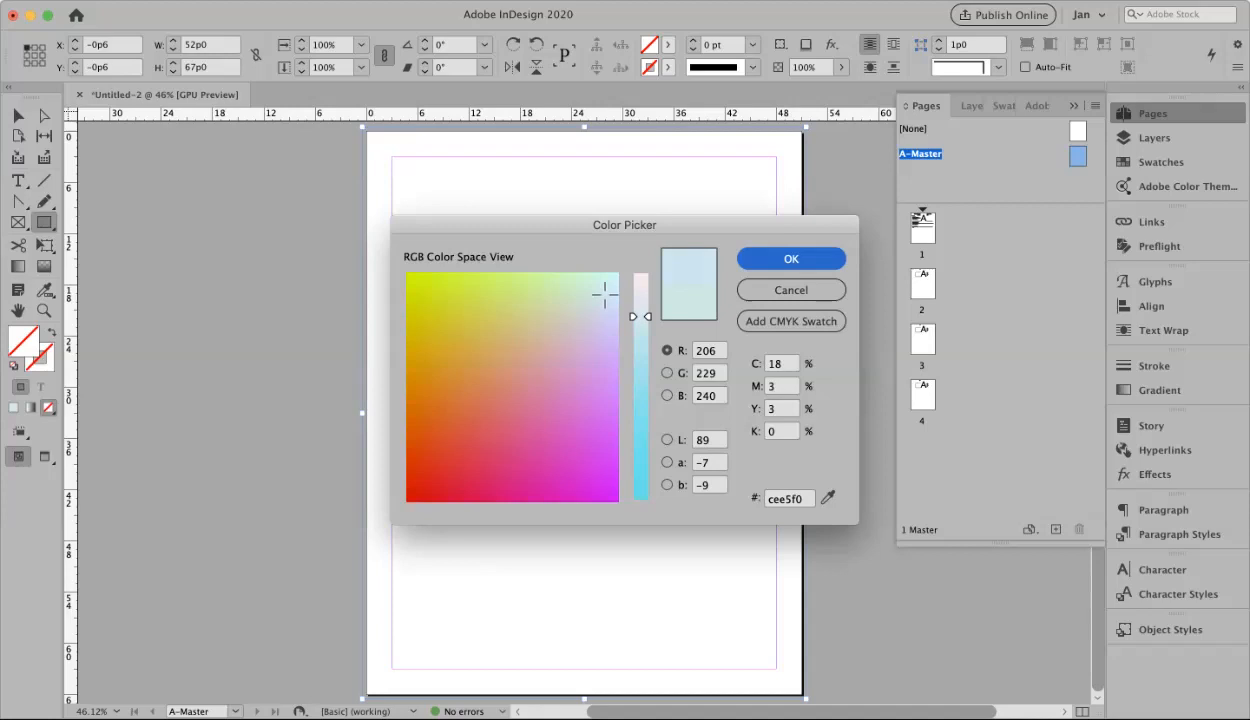
pyautogui.click(790, 321)
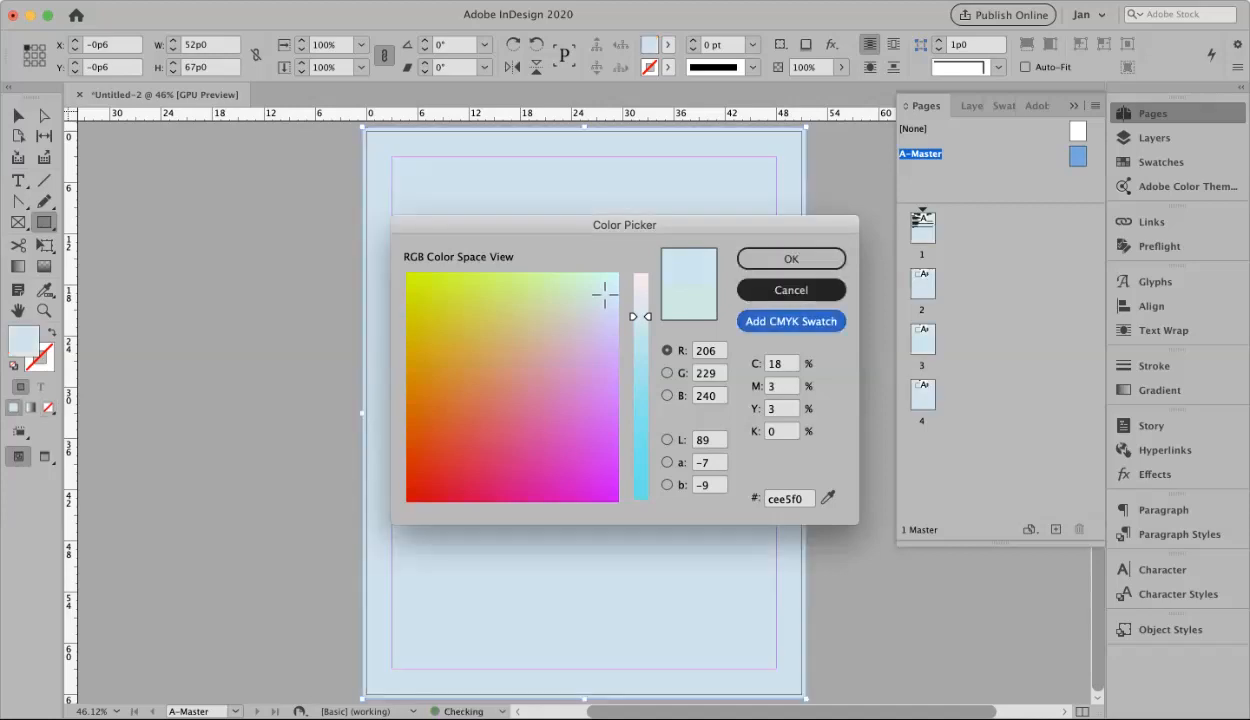
pyautogui.press('Return')
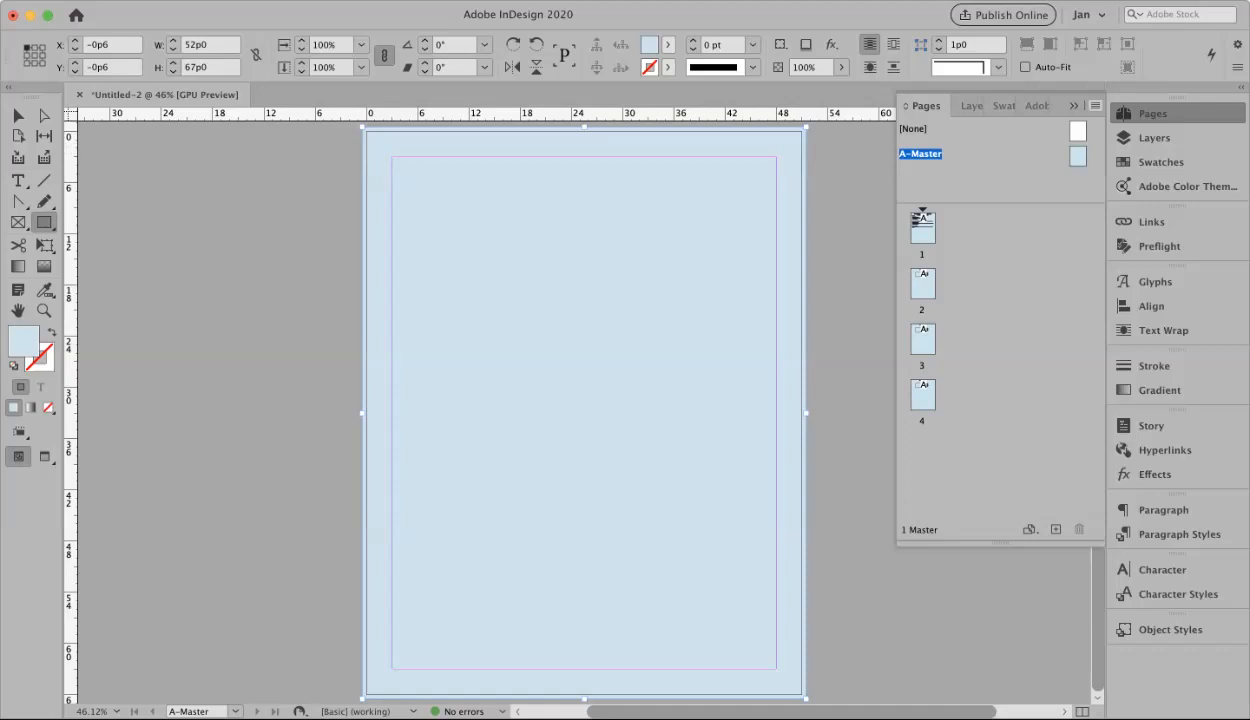
pyautogui.click(1095, 105)
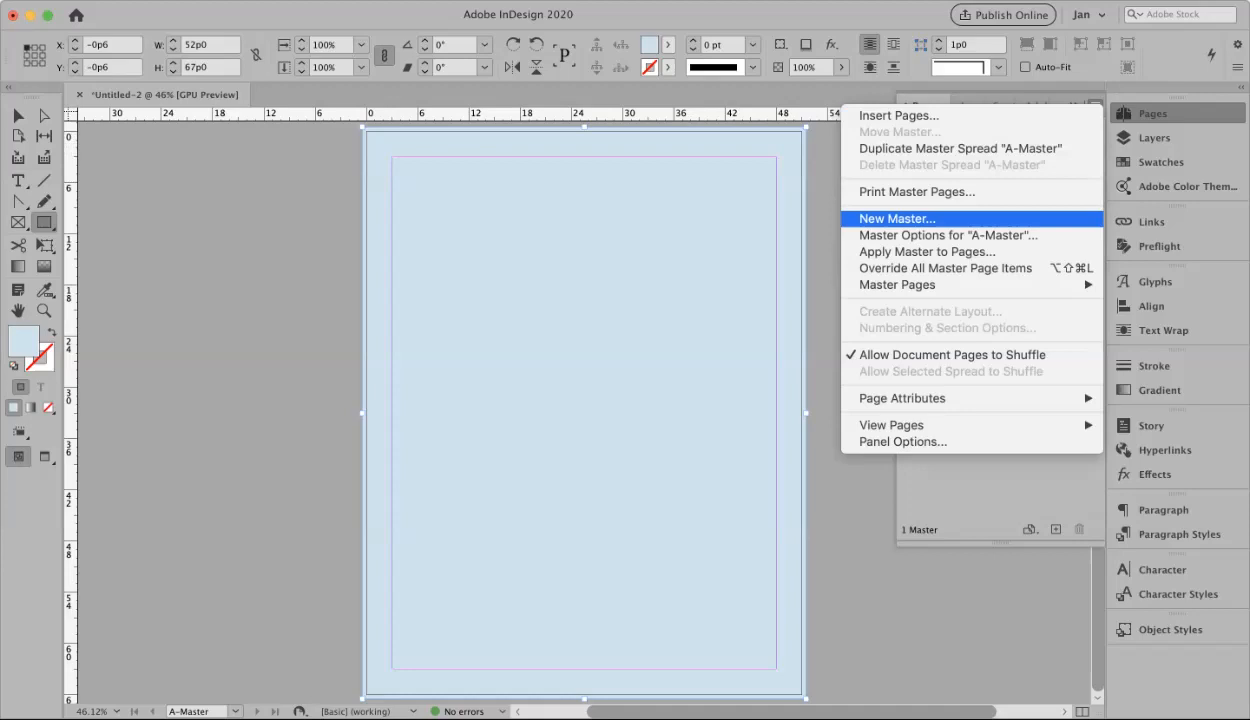
# Add a new B-Master and draw a 52p0 × 67p0 empty frame over its whole page to the bleed
pyautogui.press('Return')
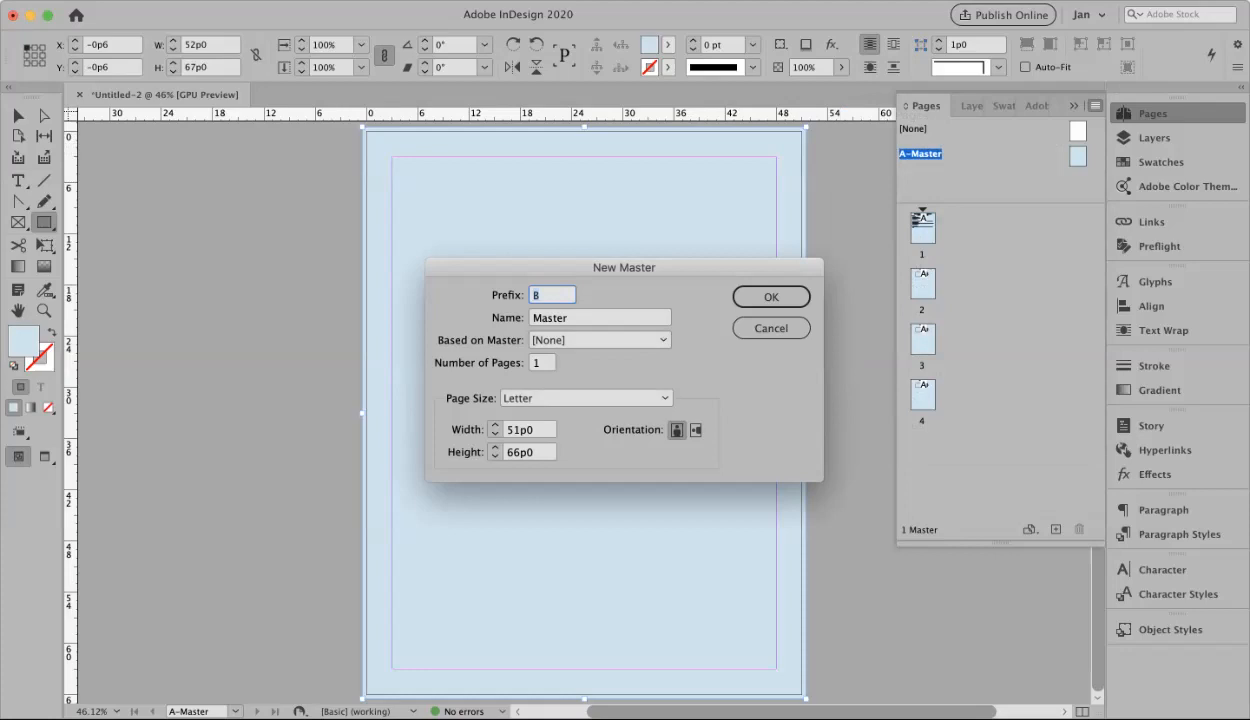
pyautogui.click(771, 297)
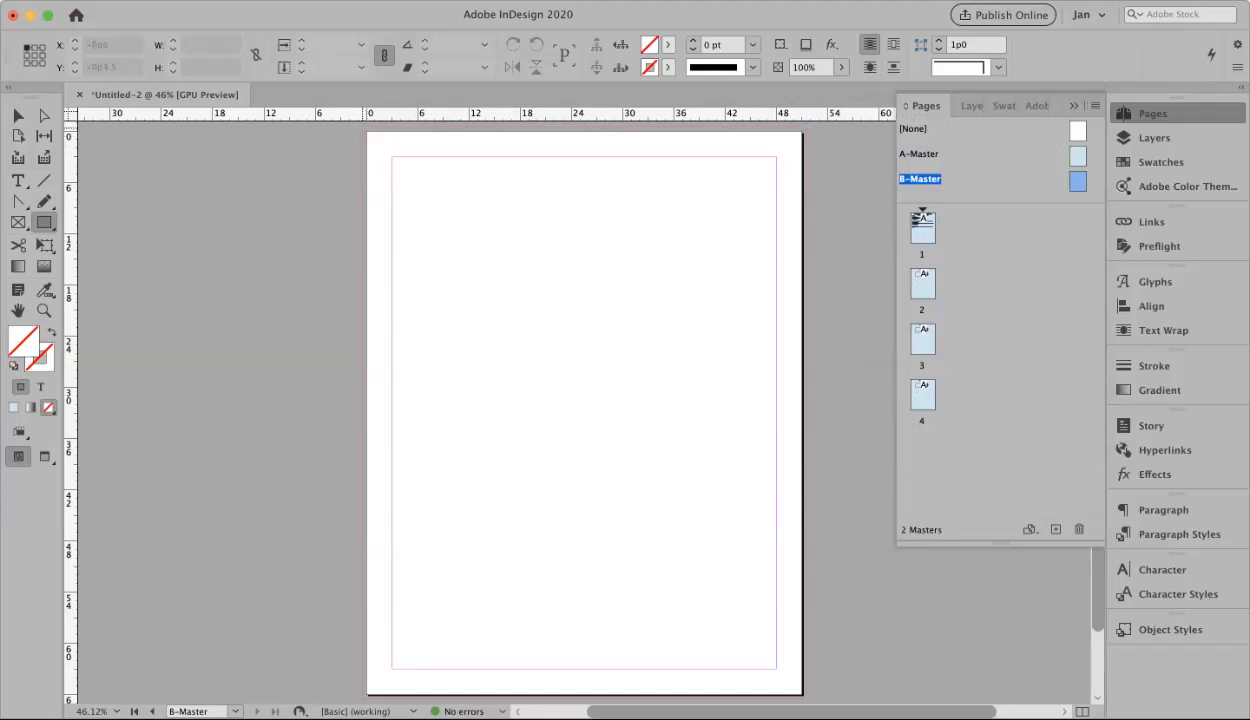
pyautogui.moveTo(367, 131); pyautogui.dragTo(806, 698)
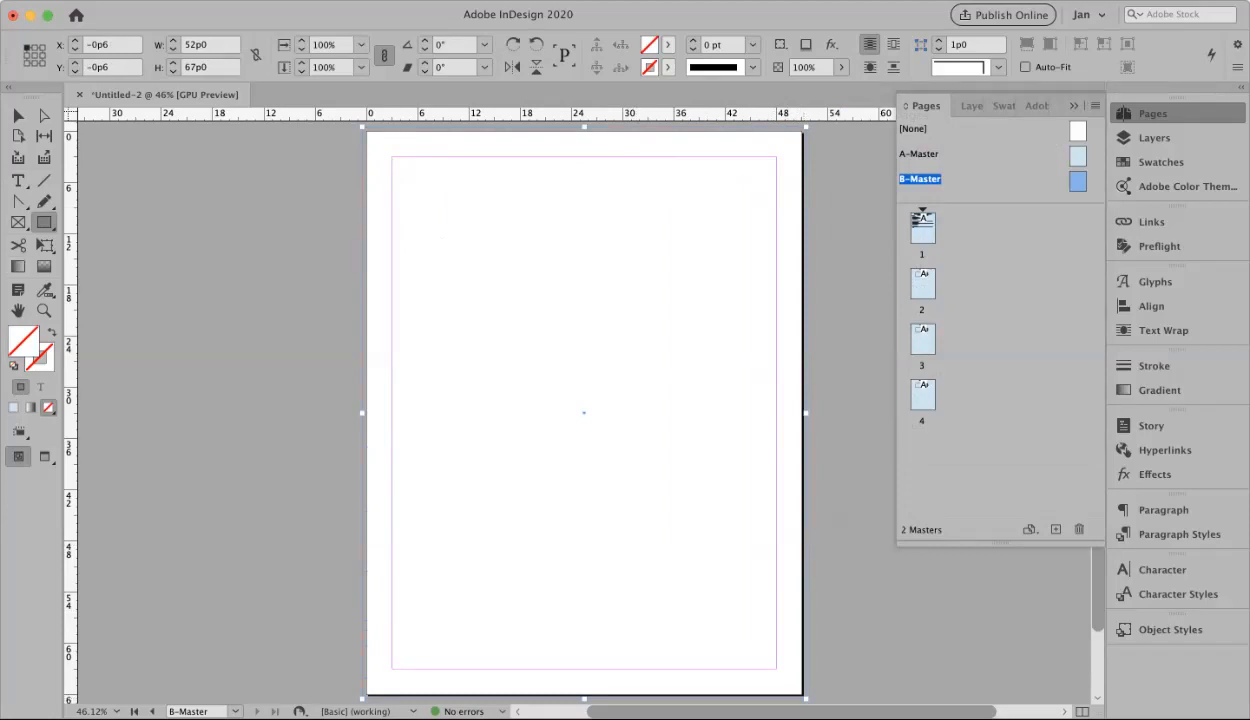
# Fill the B-Master frame with light green cdfcd6 as a CMYK swatch, then compare it with the A-Master
pyautogui.doubleClick(23, 341)
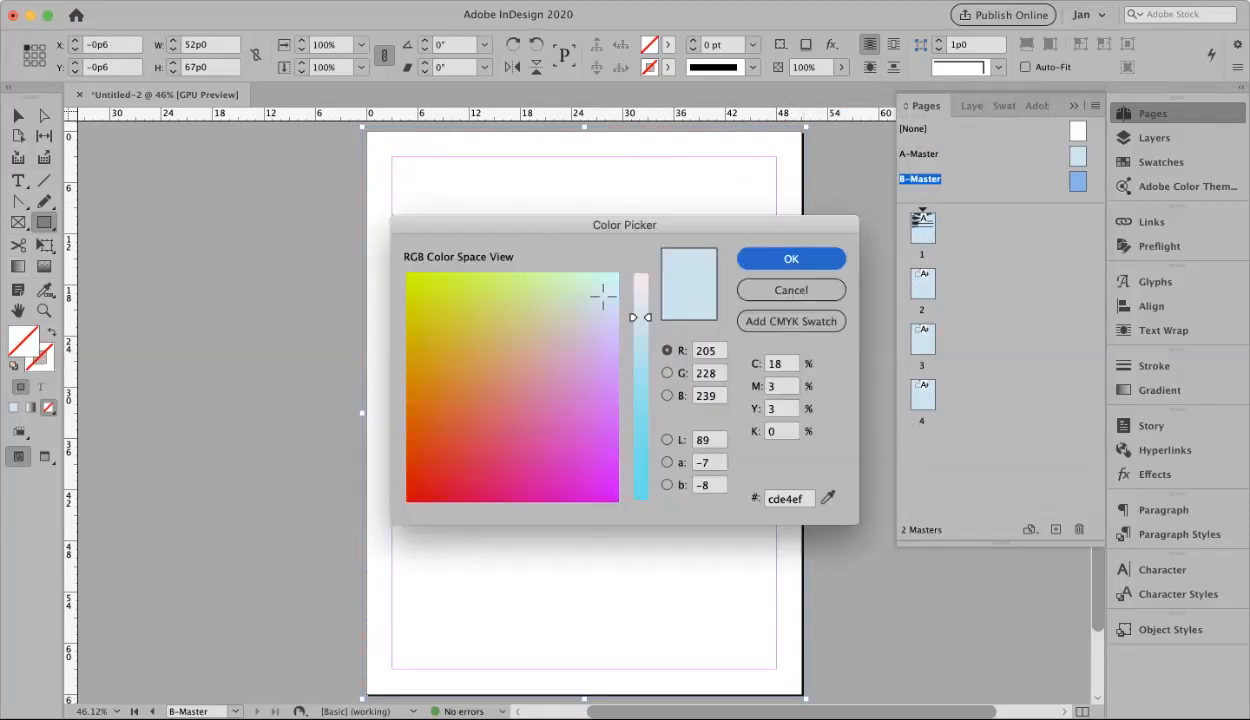
pyautogui.moveTo(603, 295); pyautogui.dragTo(583, 281)
pyautogui.click(791, 321)
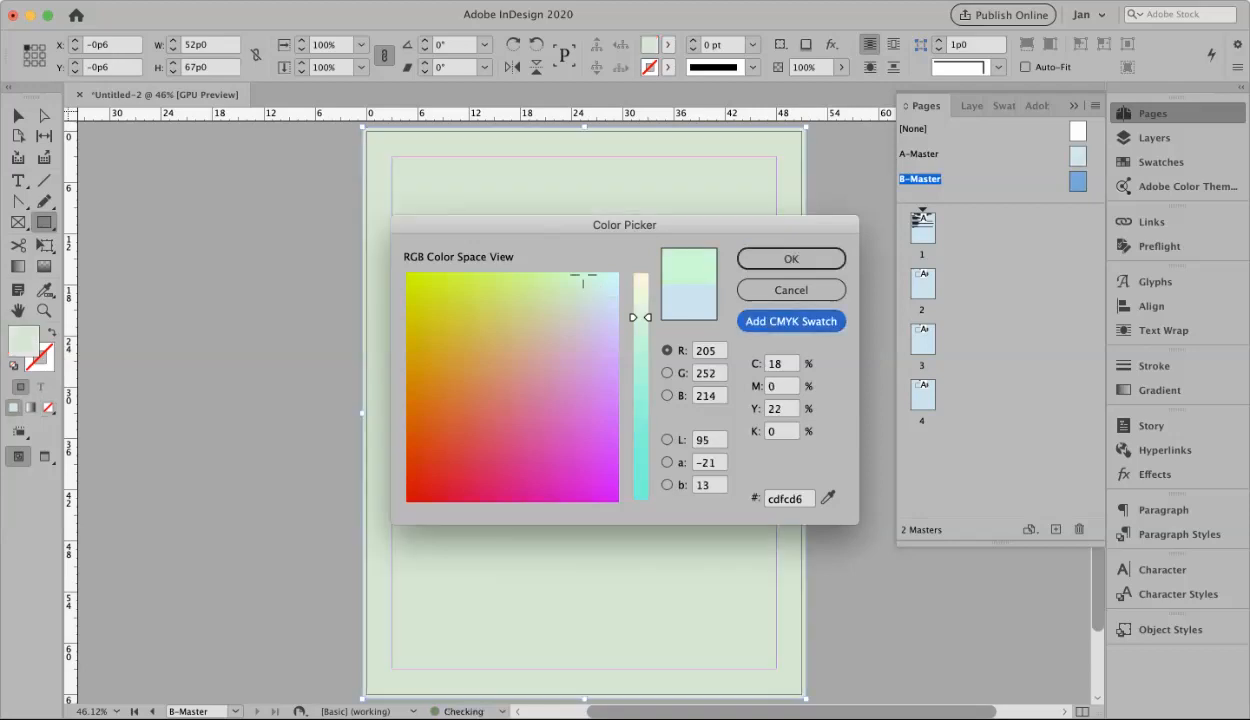
pyautogui.press('Return')
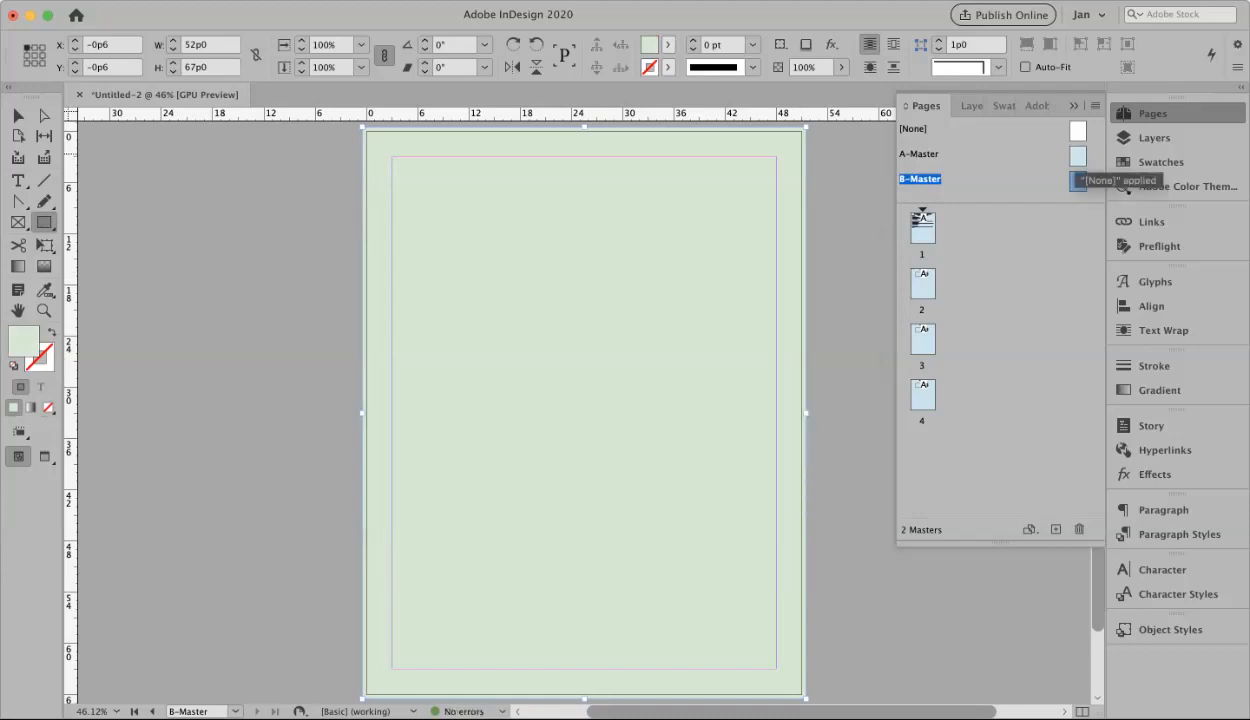
pyautogui.doubleClick(1077, 155)
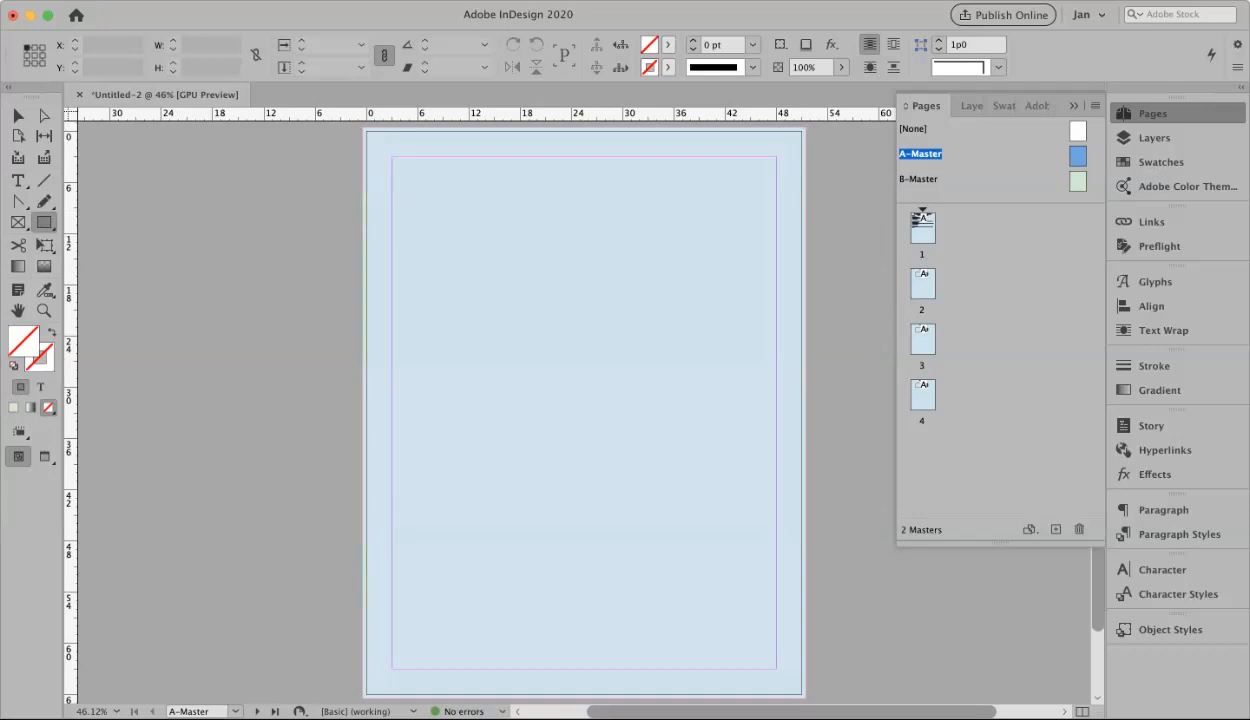
pyautogui.doubleClick(1077, 181)
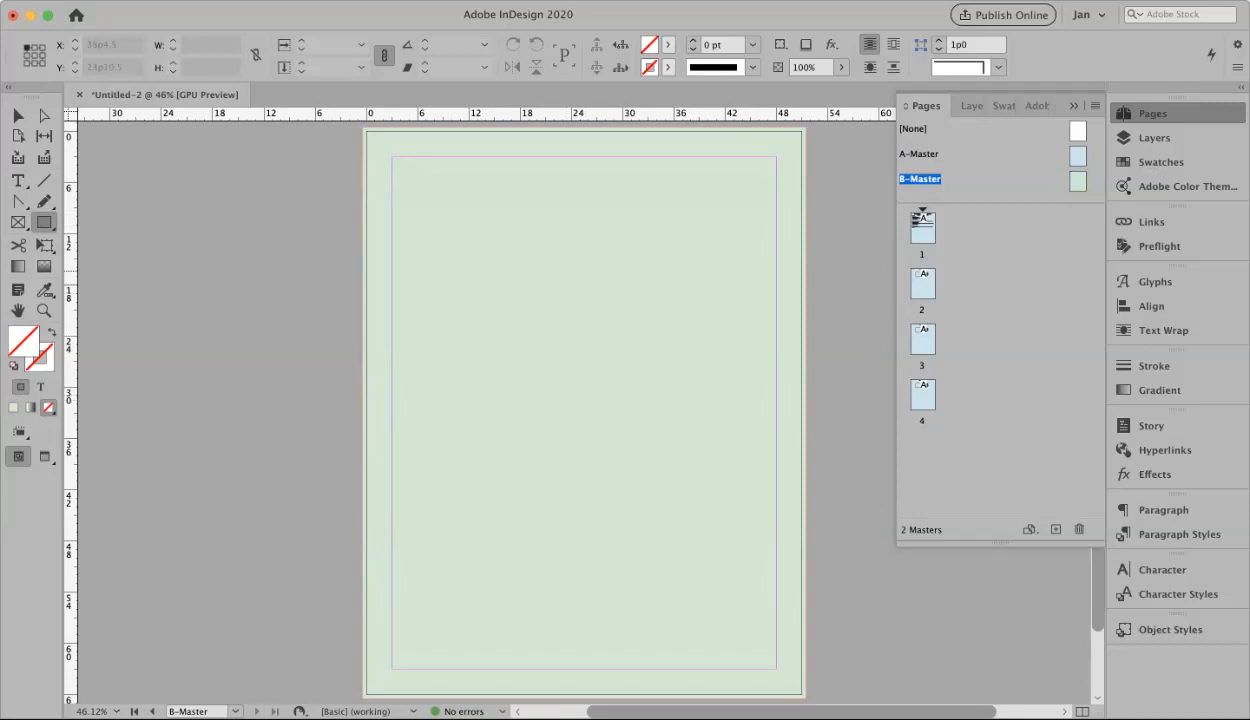
# Apply the B-Master to pages 2, 3 and 4
pyautogui.moveTo(1078, 181); pyautogui.dragTo(922, 284)
pyautogui.moveTo(1078, 181); pyautogui.dragTo(922, 339)
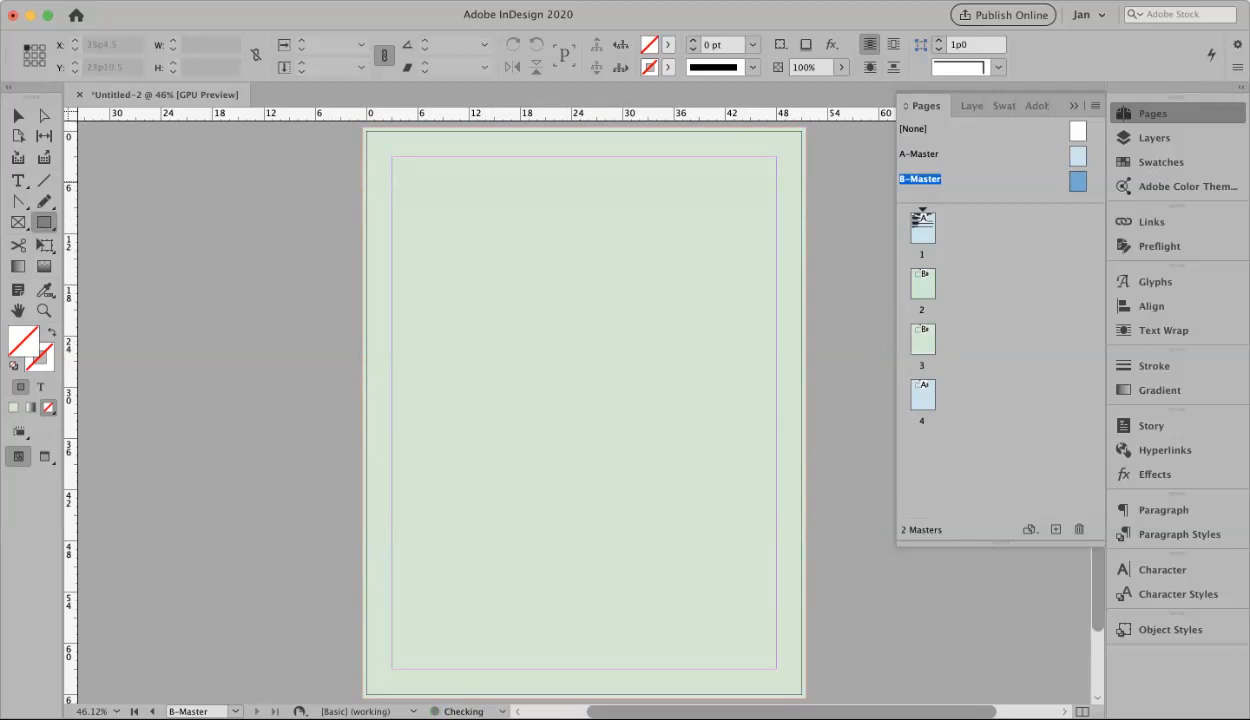
pyautogui.moveTo(1078, 181); pyautogui.dragTo(923, 395)
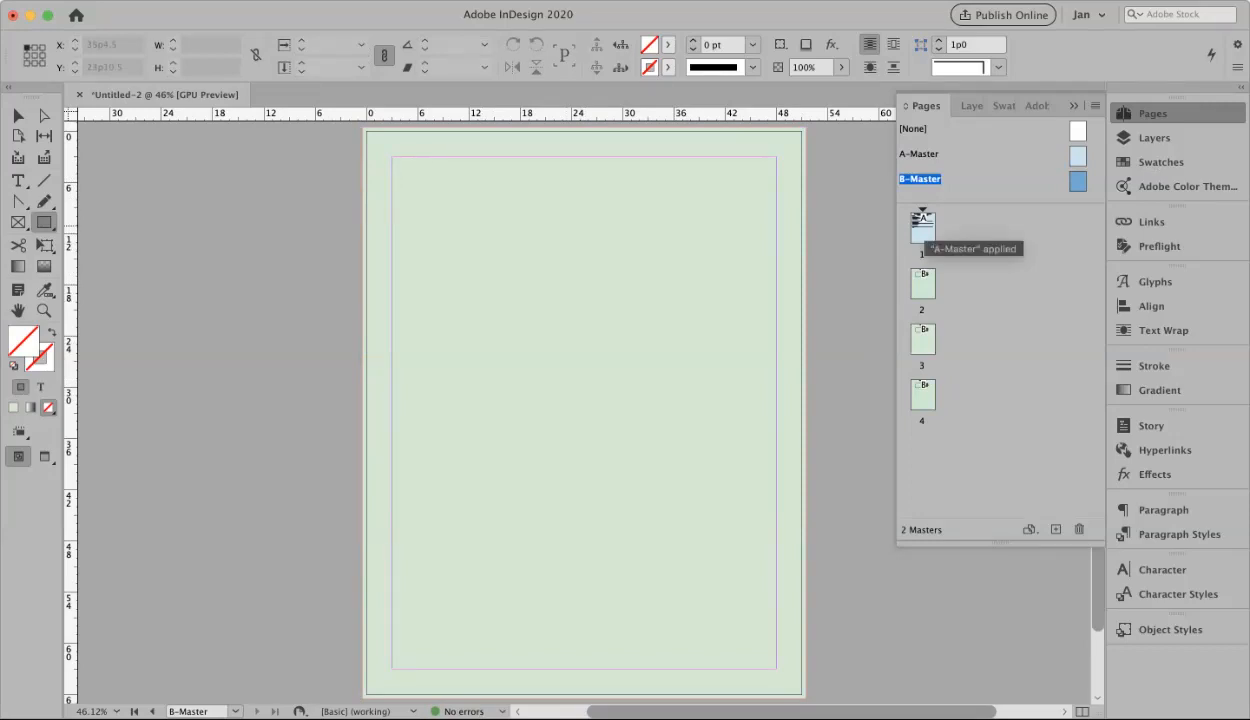
# Review pages 1–4 to confirm their backgrounds, then return to the B-Master
pyautogui.doubleClick(923, 228)
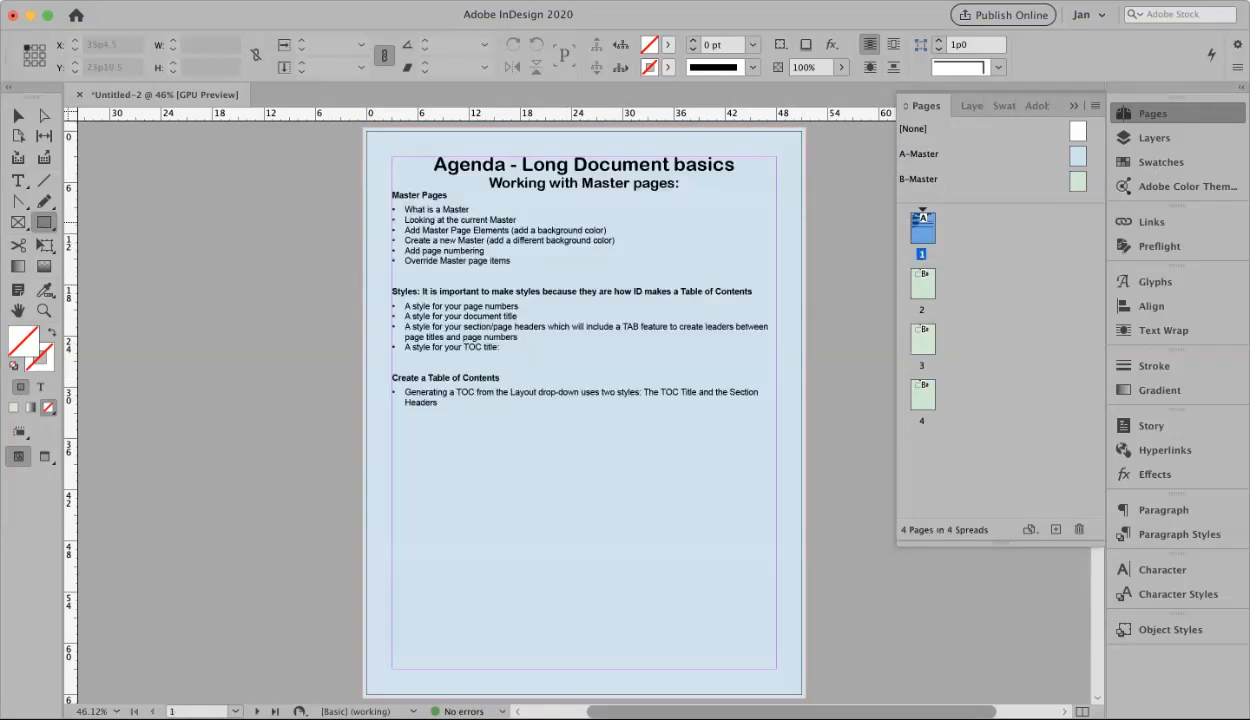
pyautogui.doubleClick(923, 284)
pyautogui.doubleClick(923, 340)
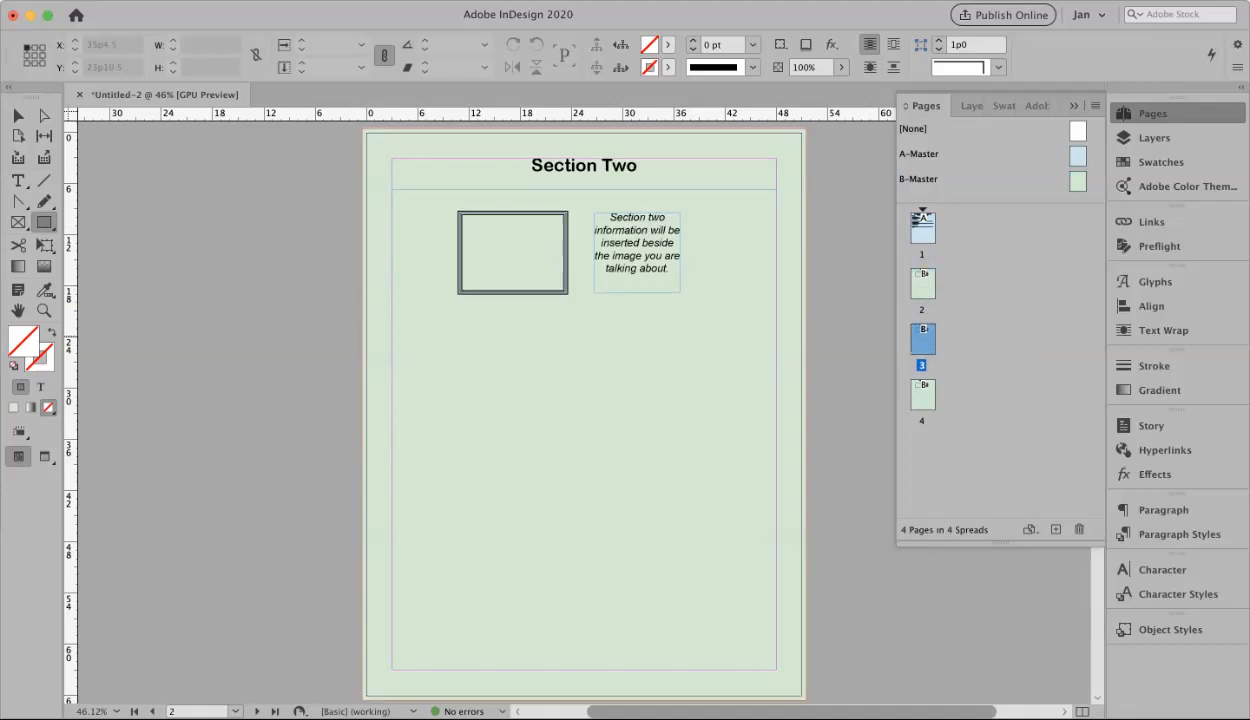
pyautogui.doubleClick(923, 395)
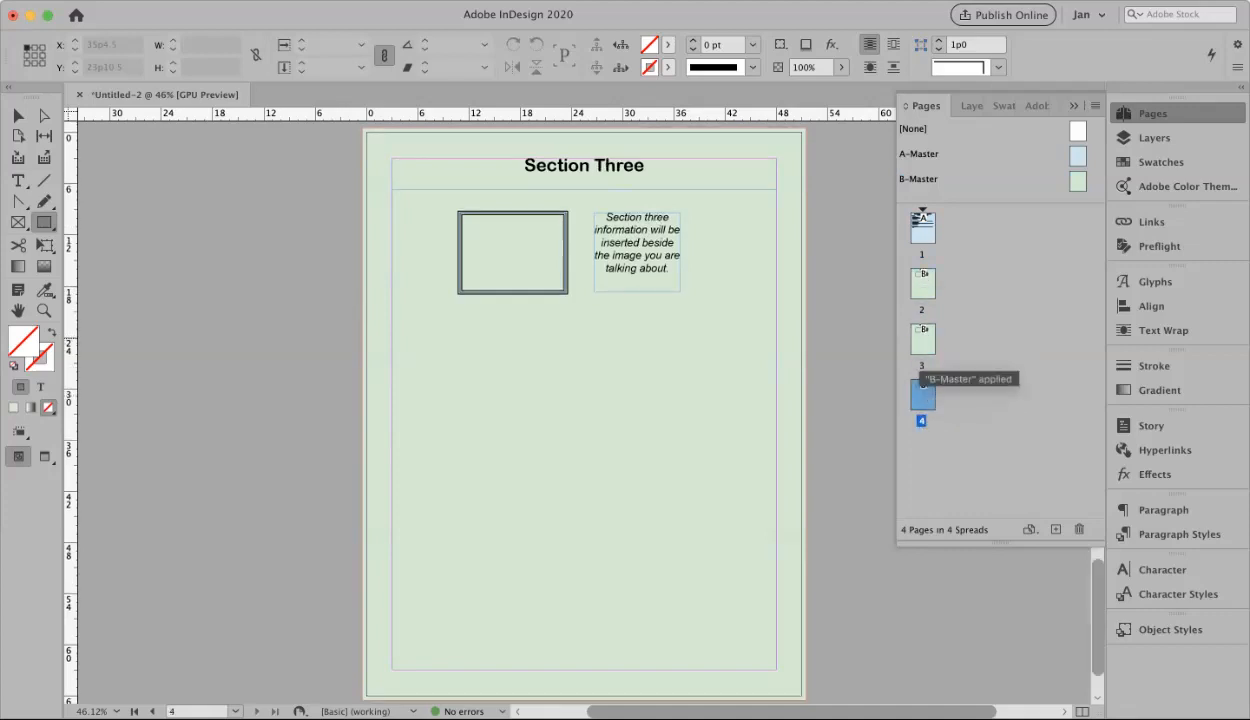
pyautogui.doubleClick(923, 340)
pyautogui.click(923, 284)
pyautogui.doubleClick(923, 284)
pyautogui.click(923, 228)
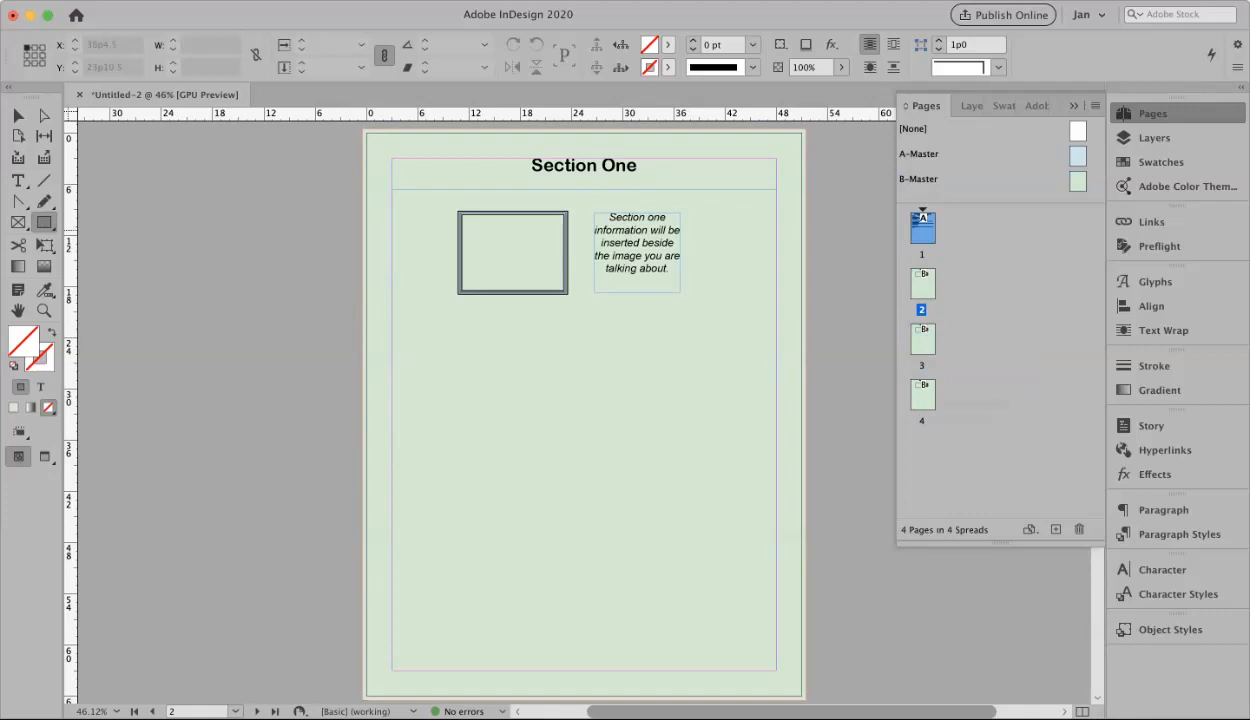
pyautogui.doubleClick(923, 228)
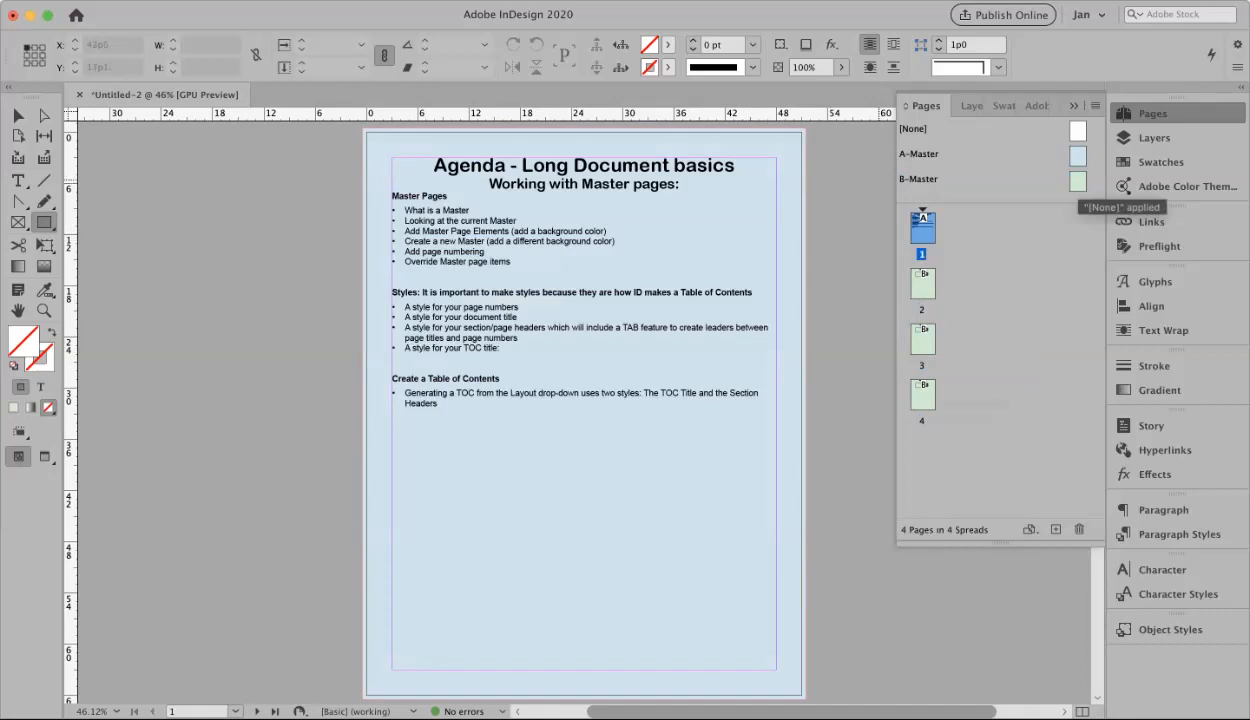
pyautogui.doubleClick(1078, 182)
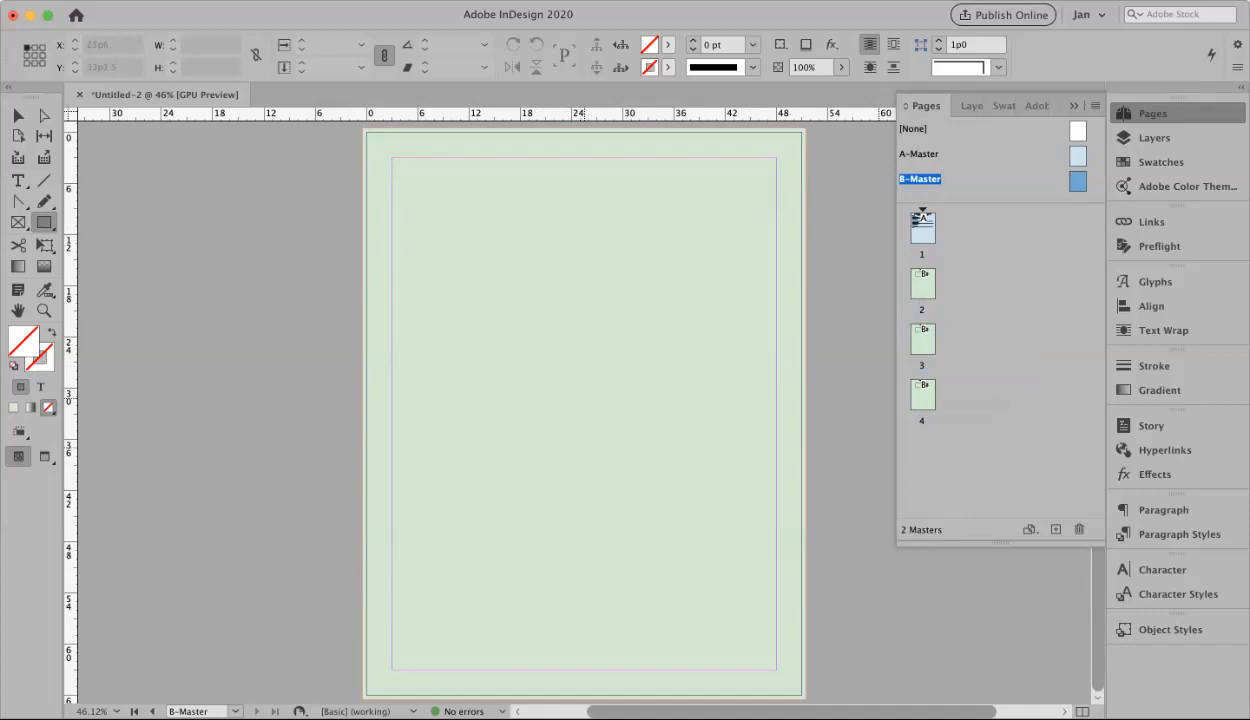
# Draw a small text frame on the B-Master and place the text cursor inside it
pyautogui.moveTo(566, 278)
pyautogui.mouseDown()
pyautogui.moveTo(575, 300)
pyautogui.moveTo(594, 302)
pyautogui.mouseUp()
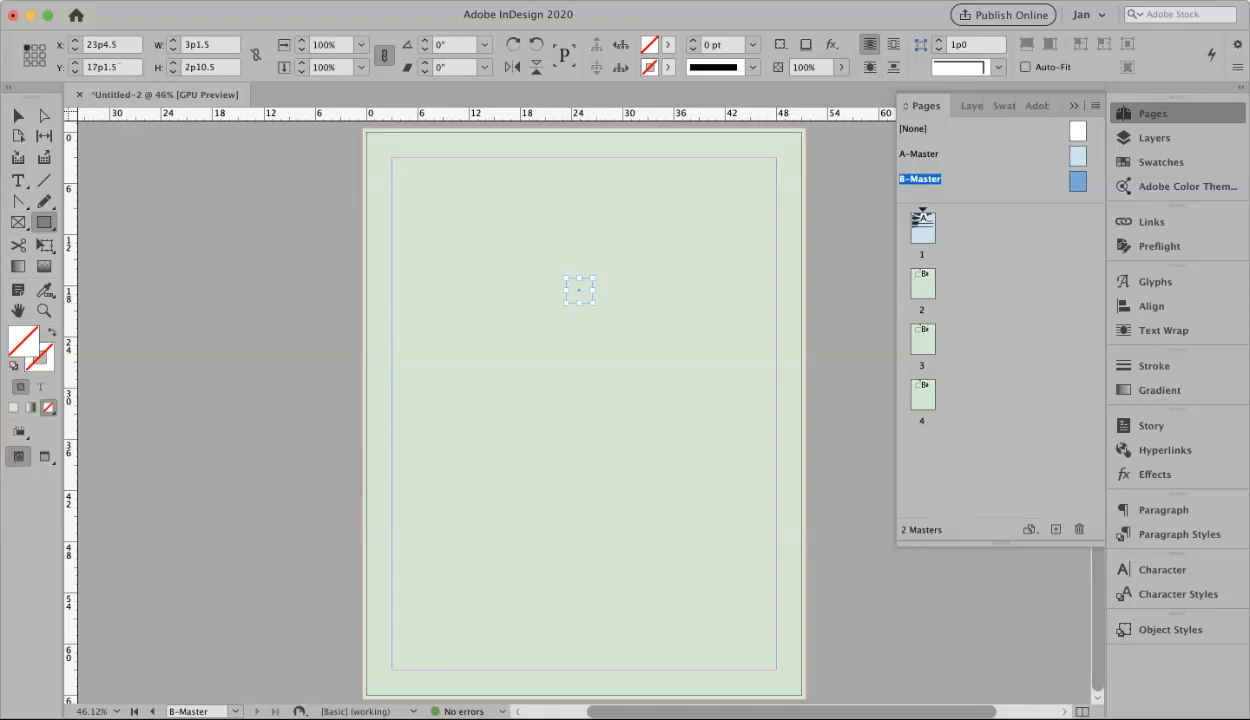
pyautogui.press('t')
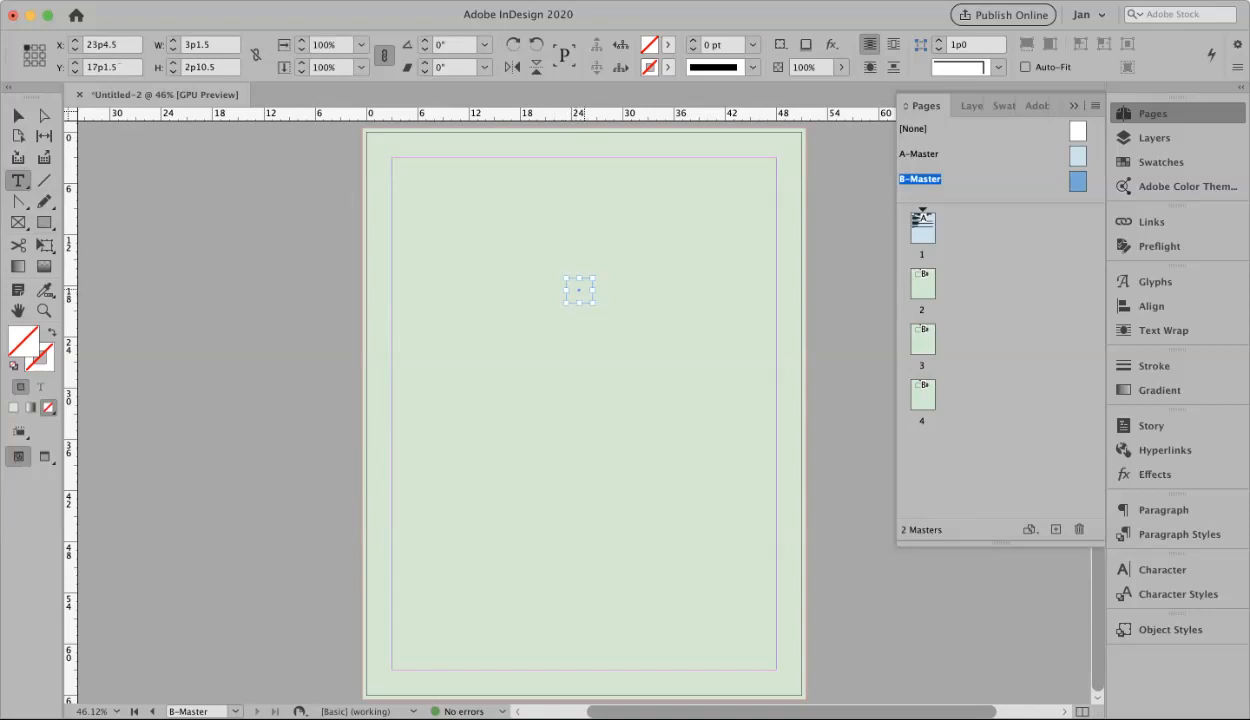
pyautogui.click(579, 290)
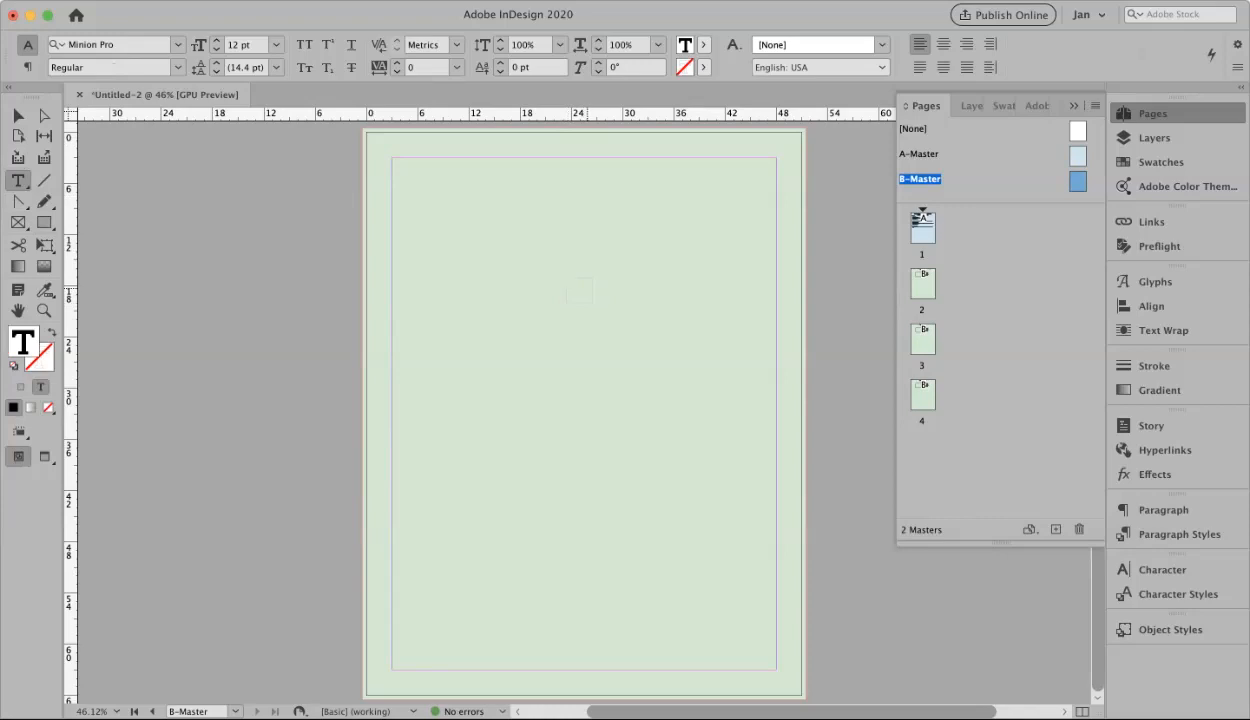
# Insert the Current Page Number marker from Type > Insert Special Character > Markers
pyautogui.click(251, 1)
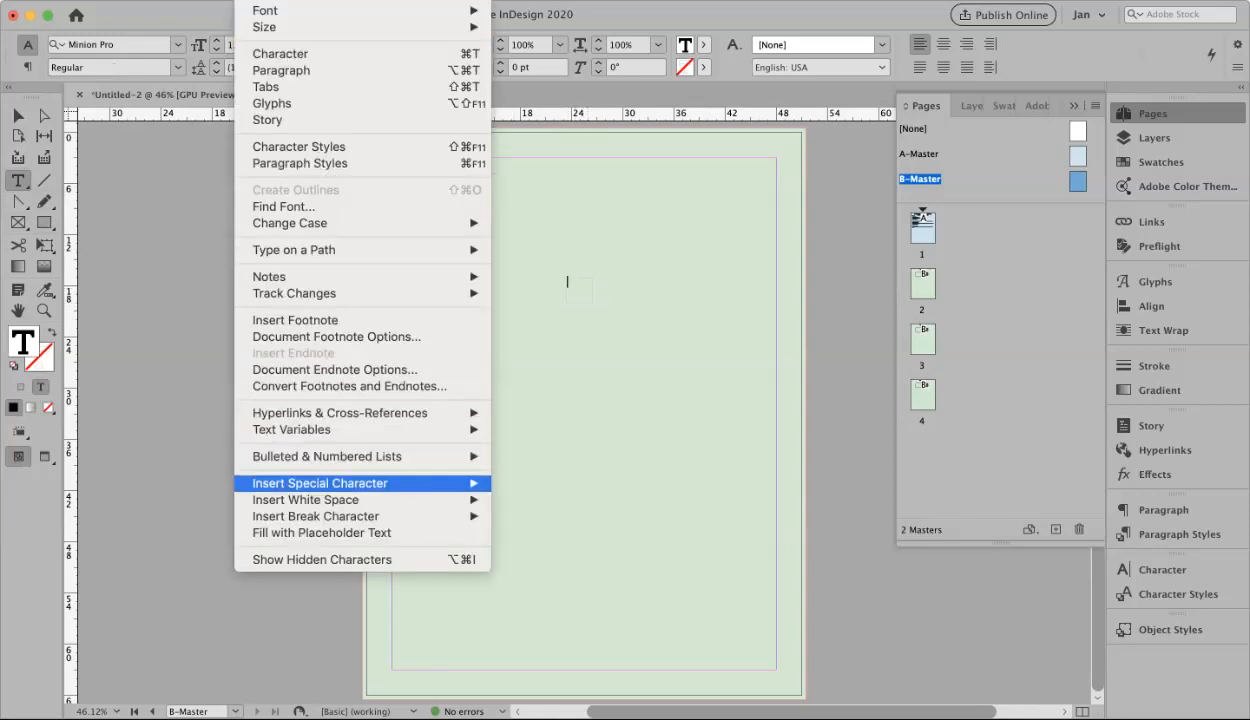
pyautogui.moveTo(320, 483)
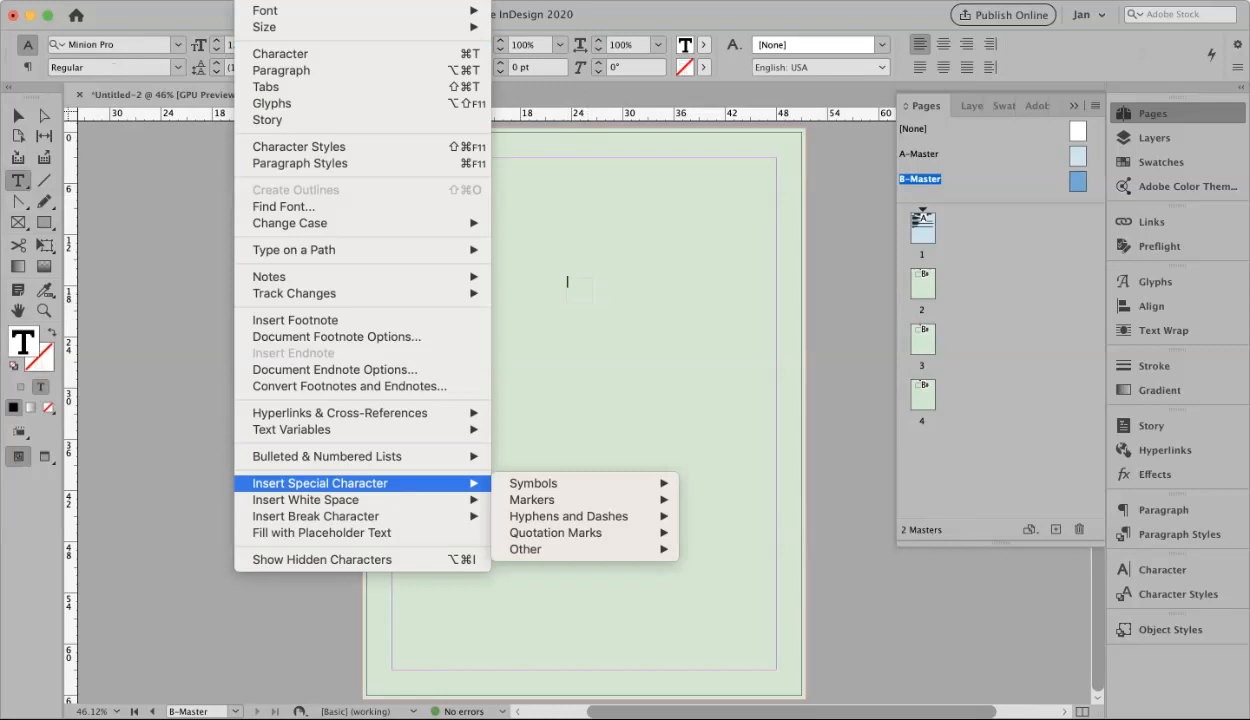
pyautogui.moveTo(531, 499)
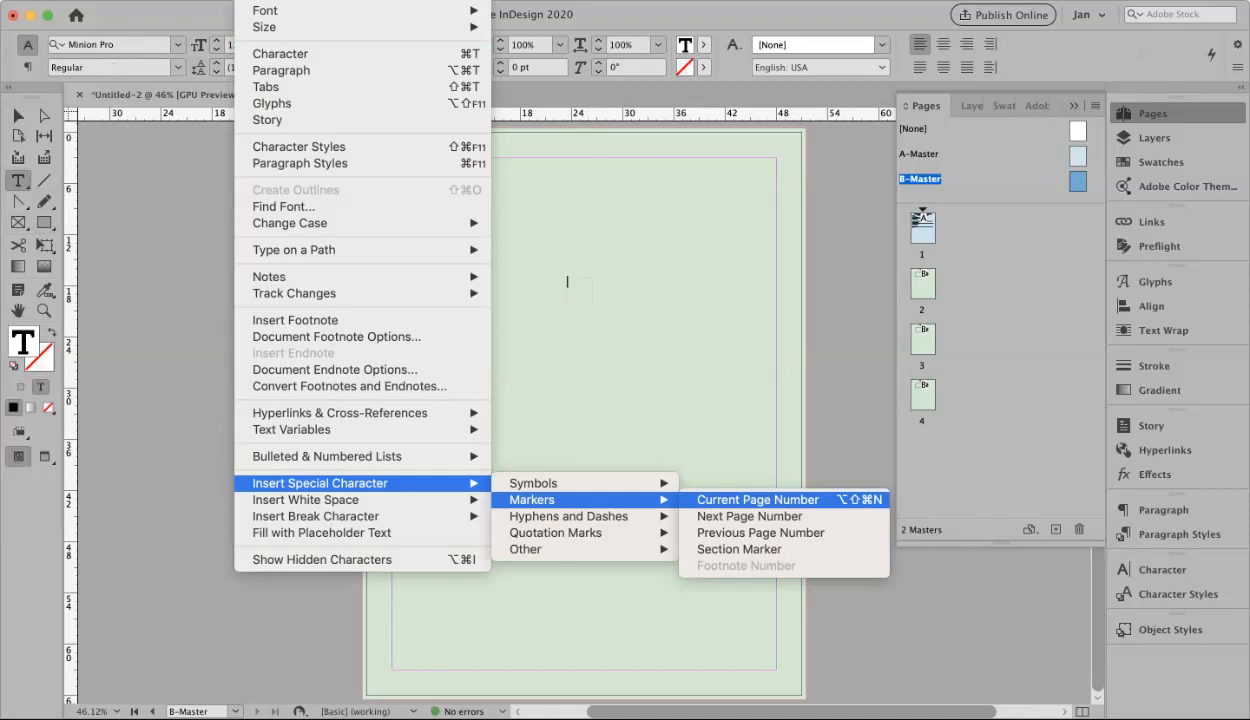
pyautogui.click(740, 499)
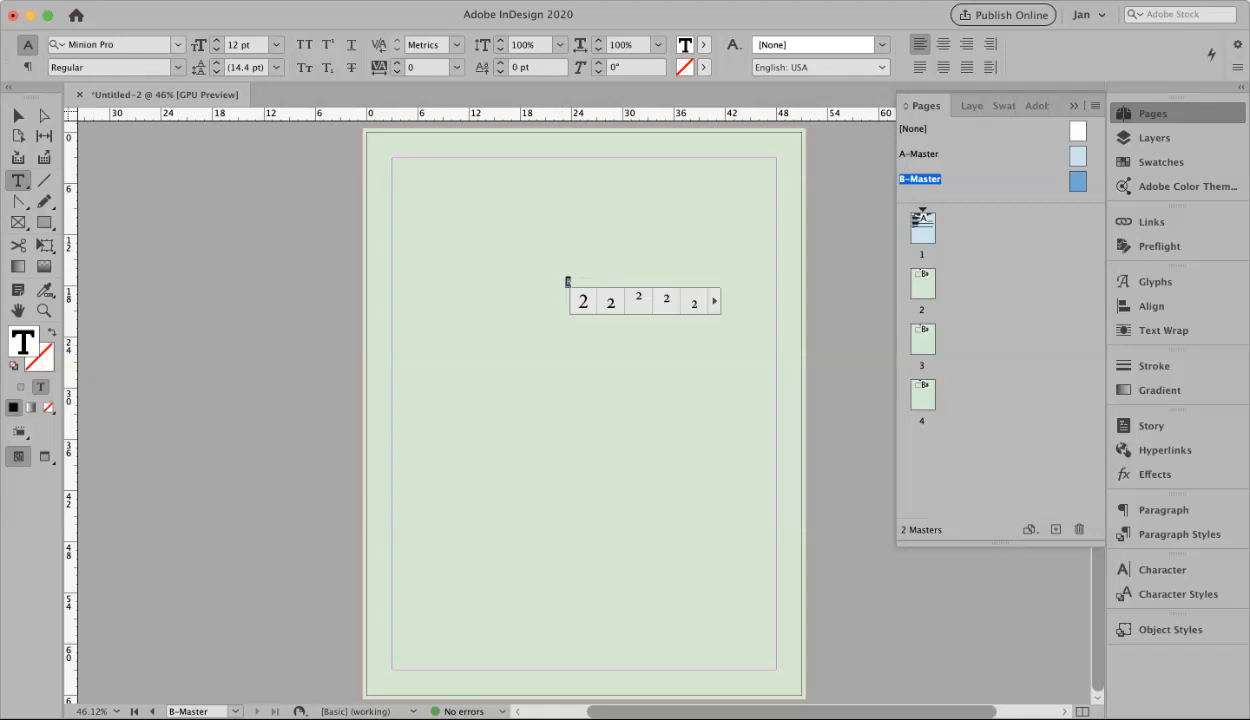
pyautogui.click(178, 45)
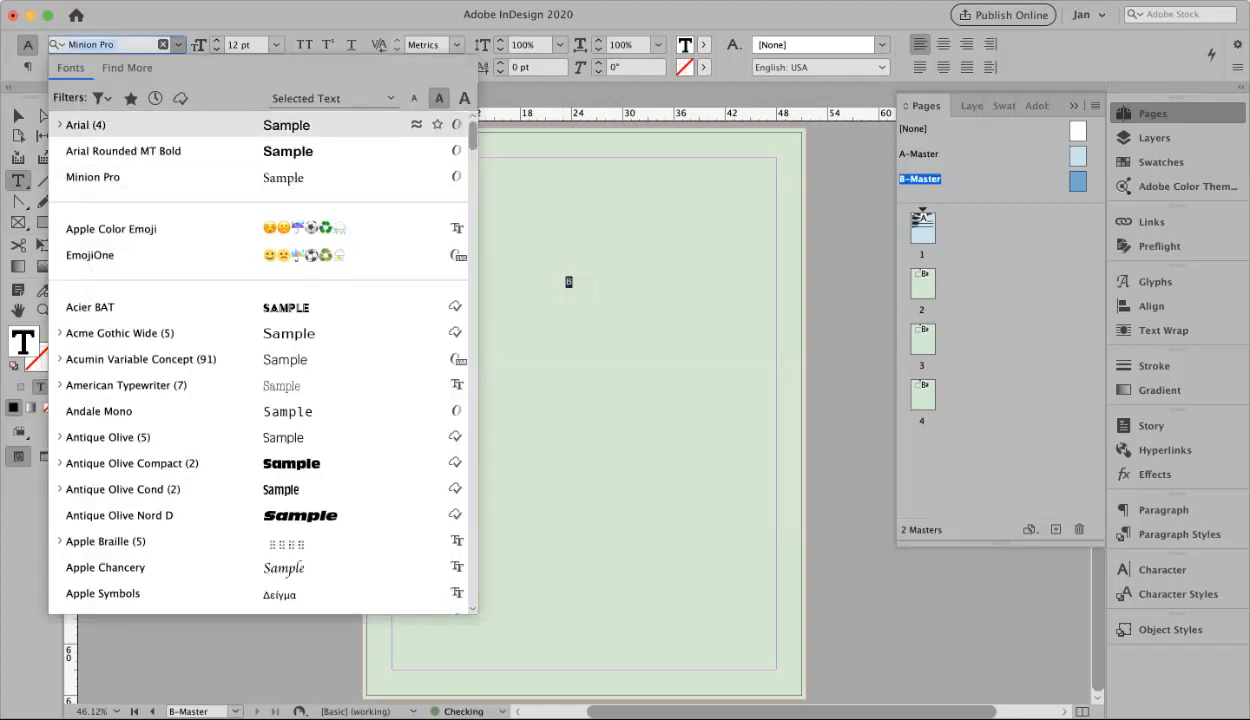
# Set the page-number marker in Arial with centre paragraph alignment
pyautogui.press('Return')
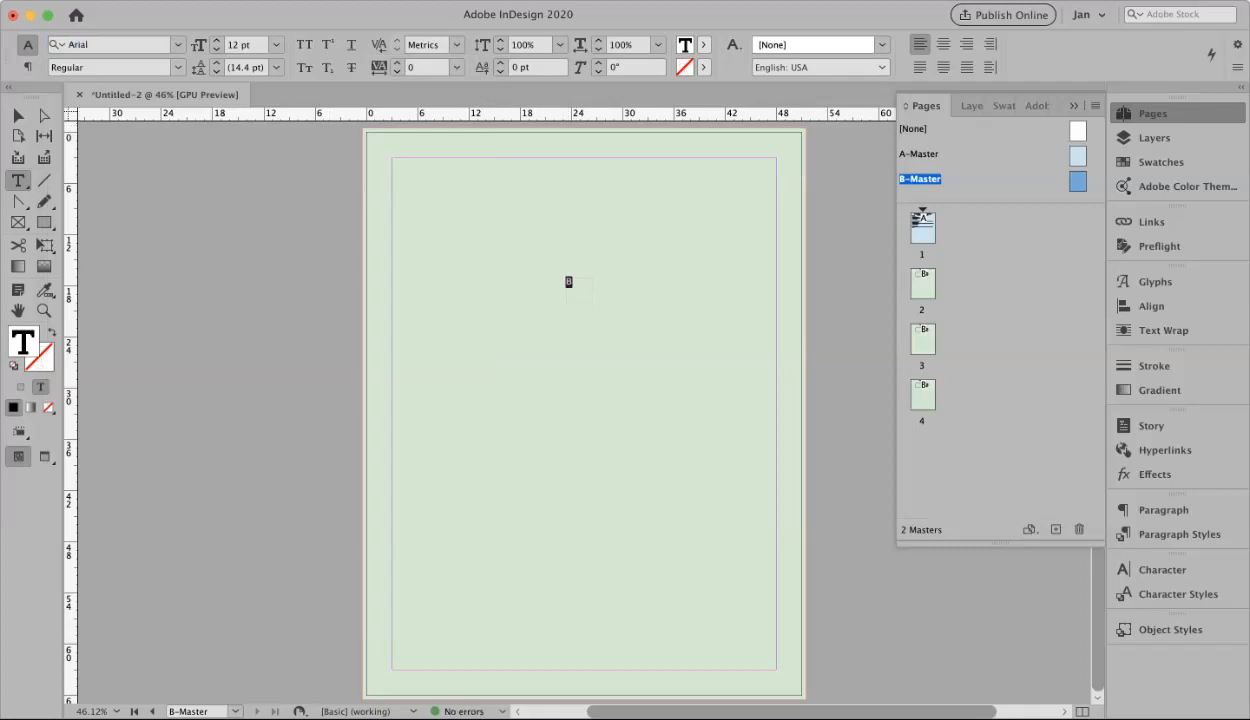
pyautogui.click(28, 67)
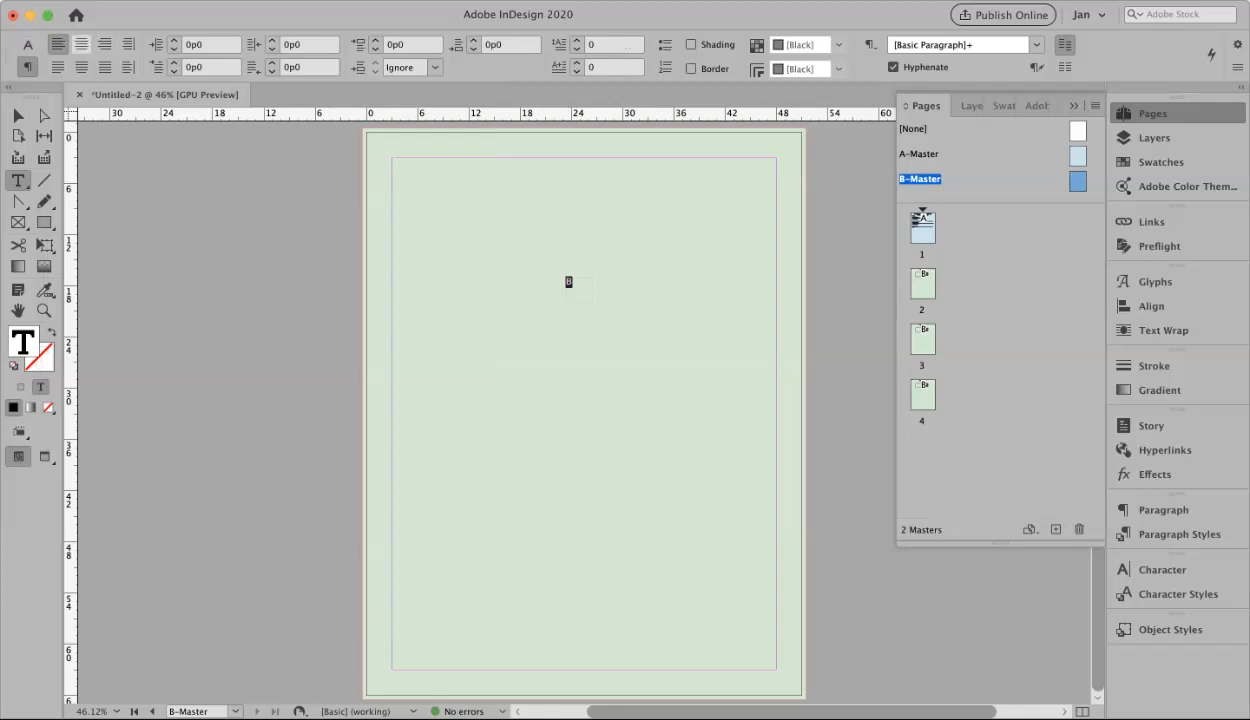
pyautogui.click(81, 44)
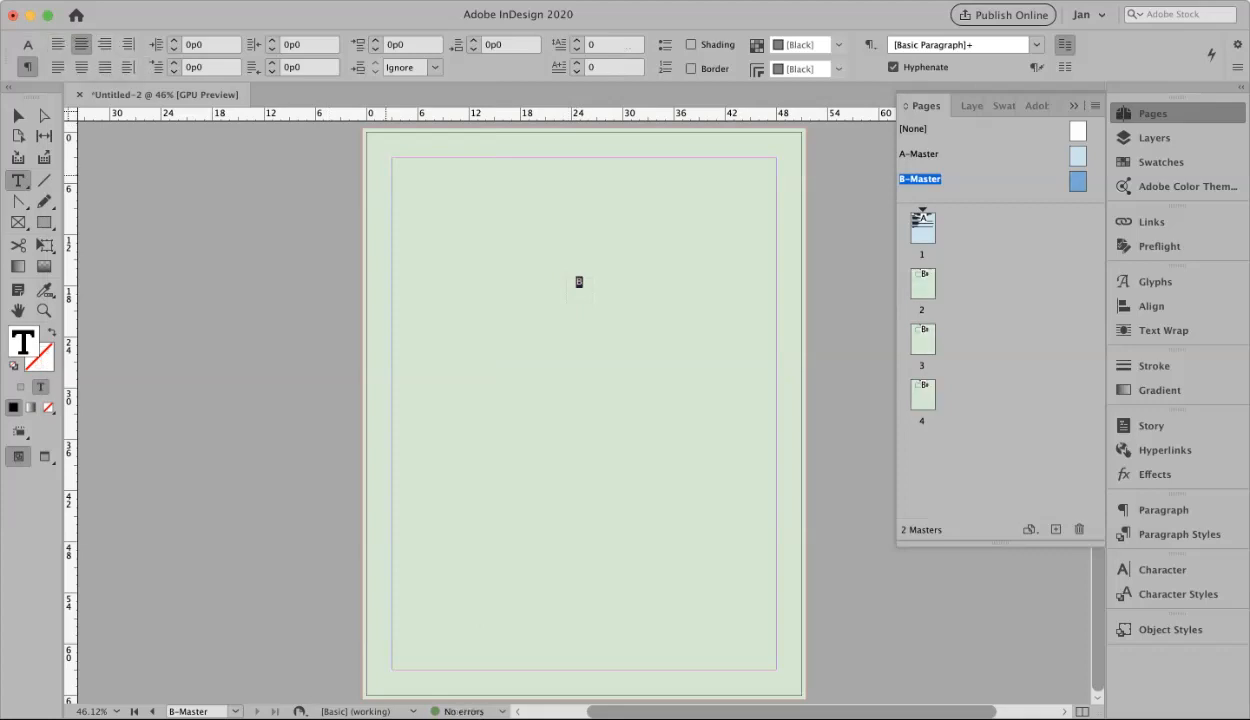
pyautogui.press('Escape')
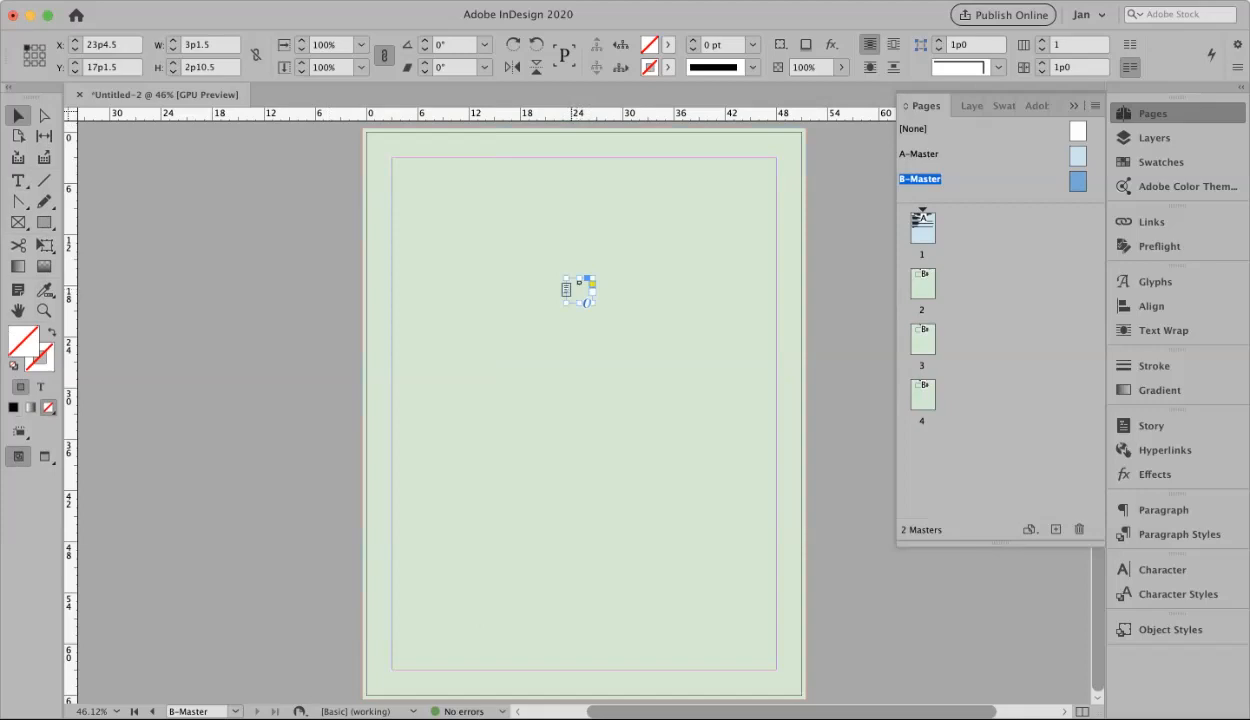
# Nudge the page-number frame down and set its vertical justification to Center in Text Frame Options
pyautogui.moveTo(578, 290); pyautogui.dragTo(576, 311)
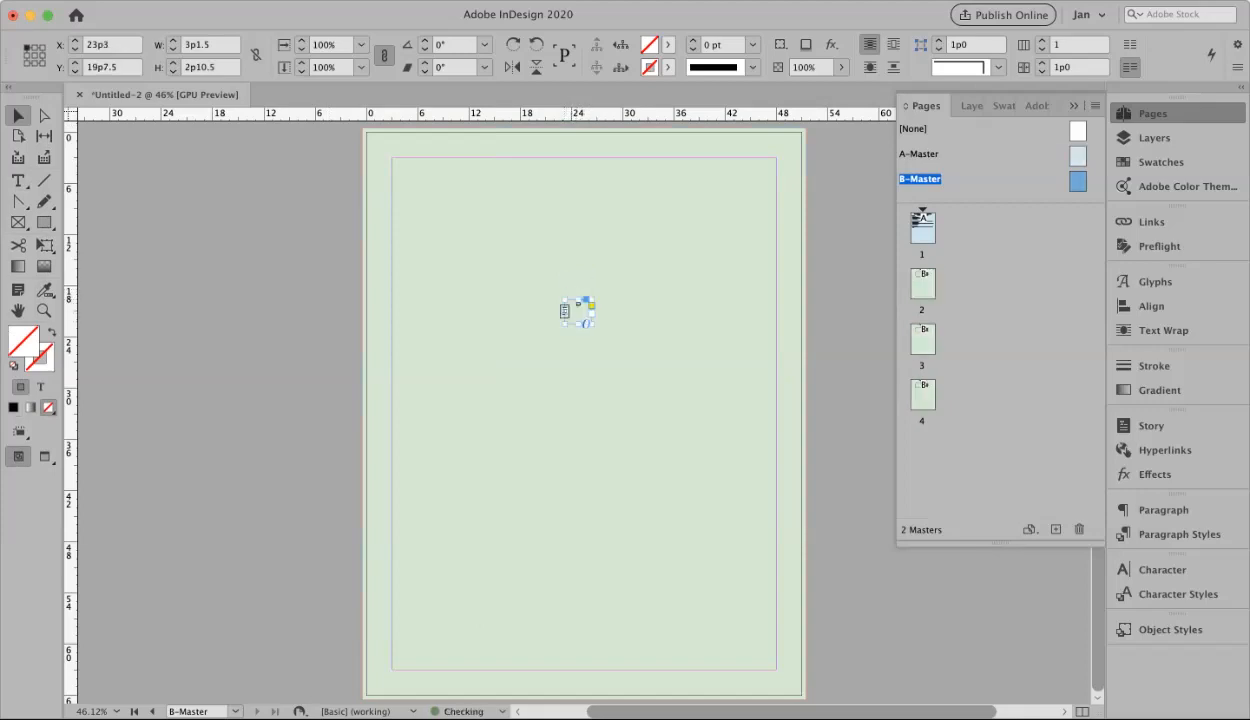
pyautogui.click(299, 1)
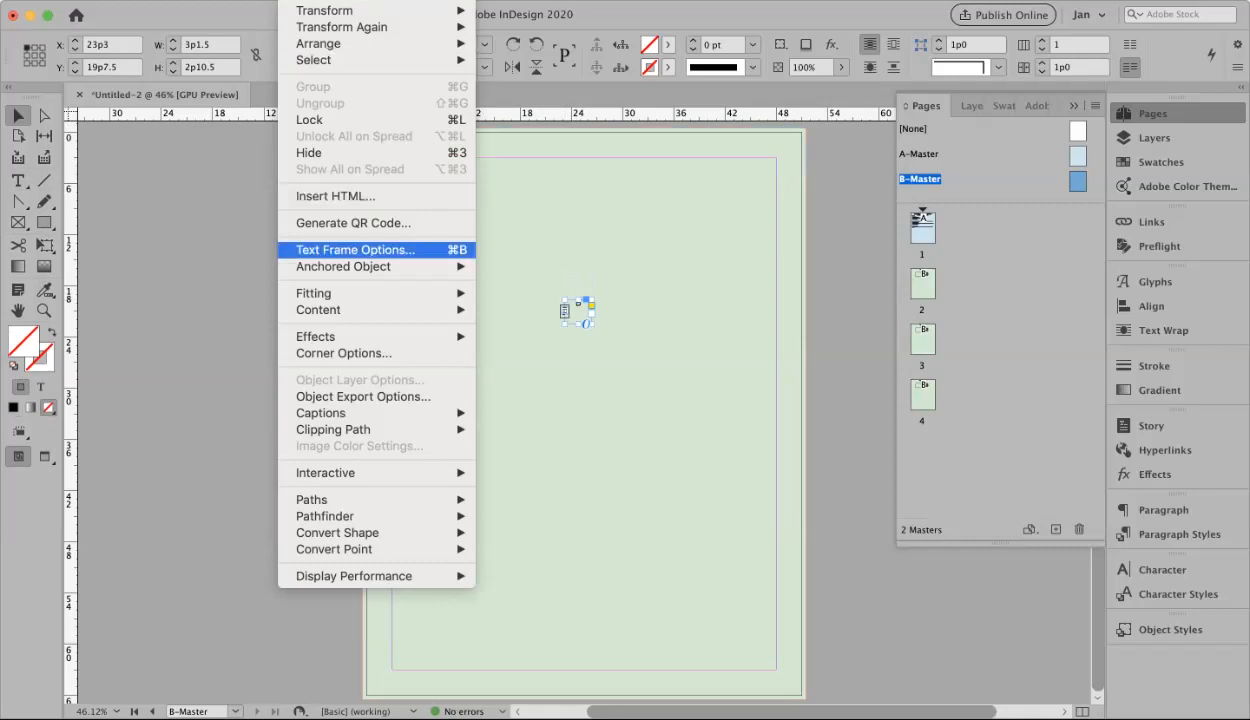
pyautogui.click(355, 249)
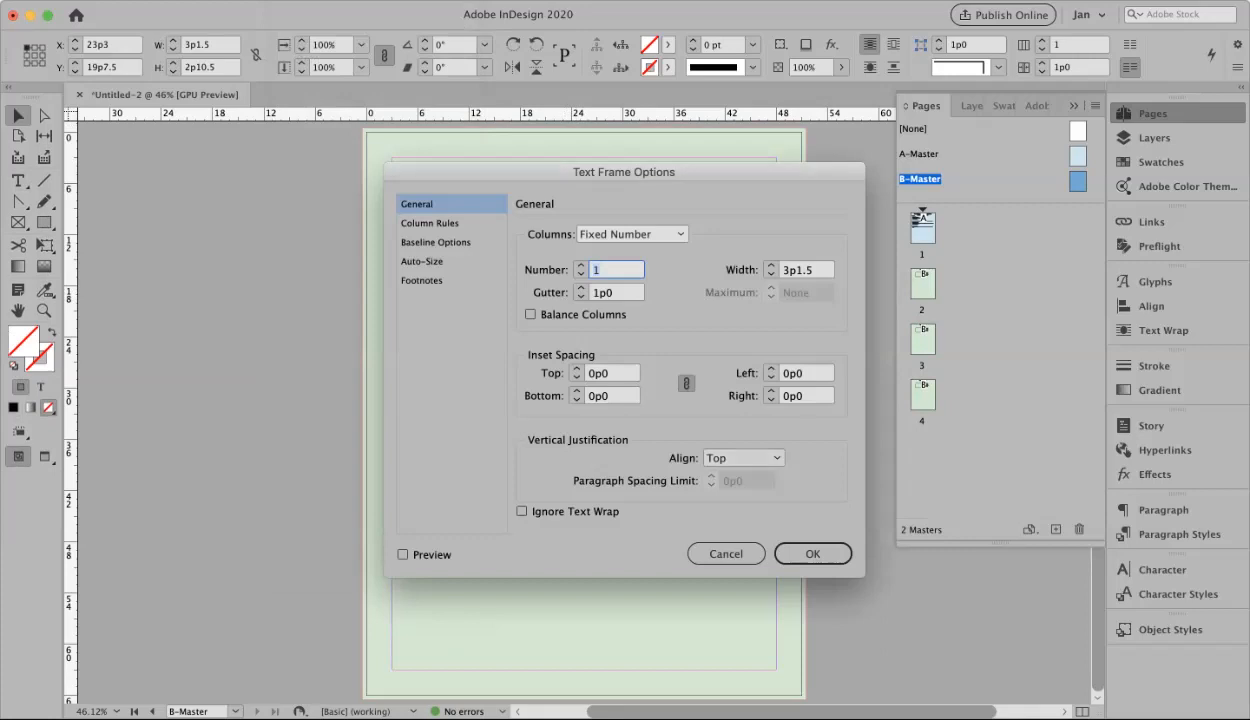
pyautogui.click(744, 458)
pyautogui.click(740, 494)
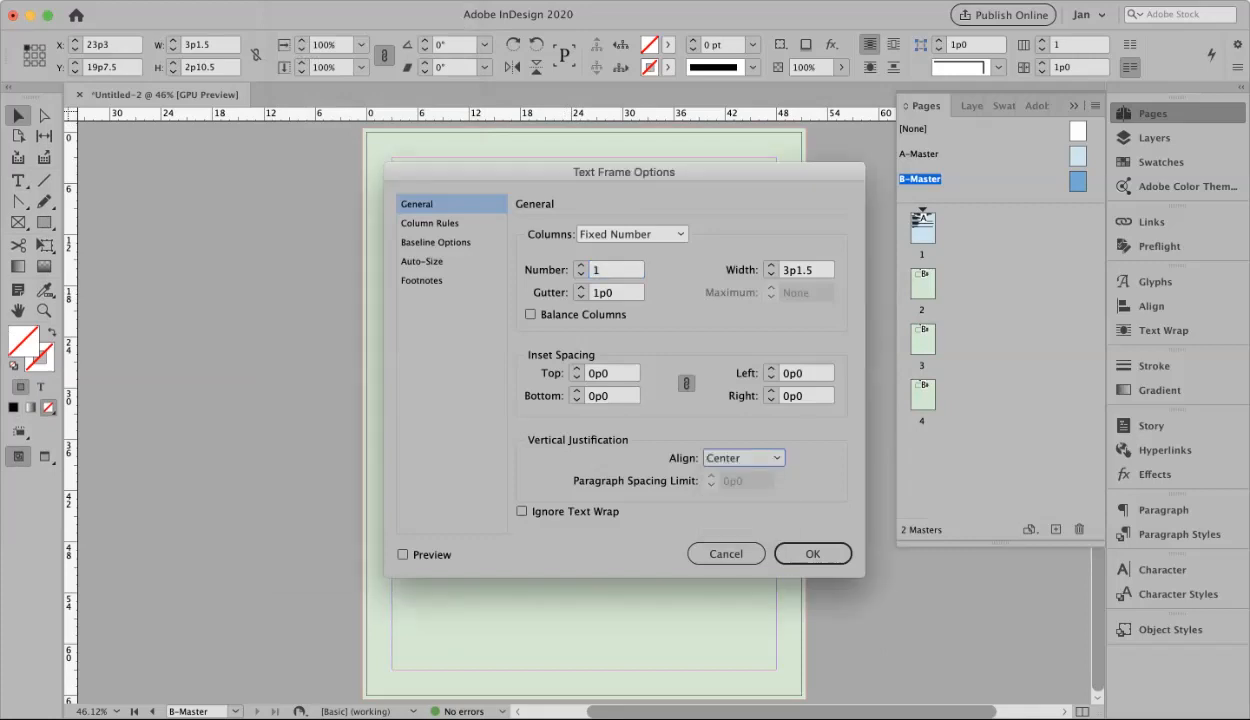
pyautogui.press('Return')
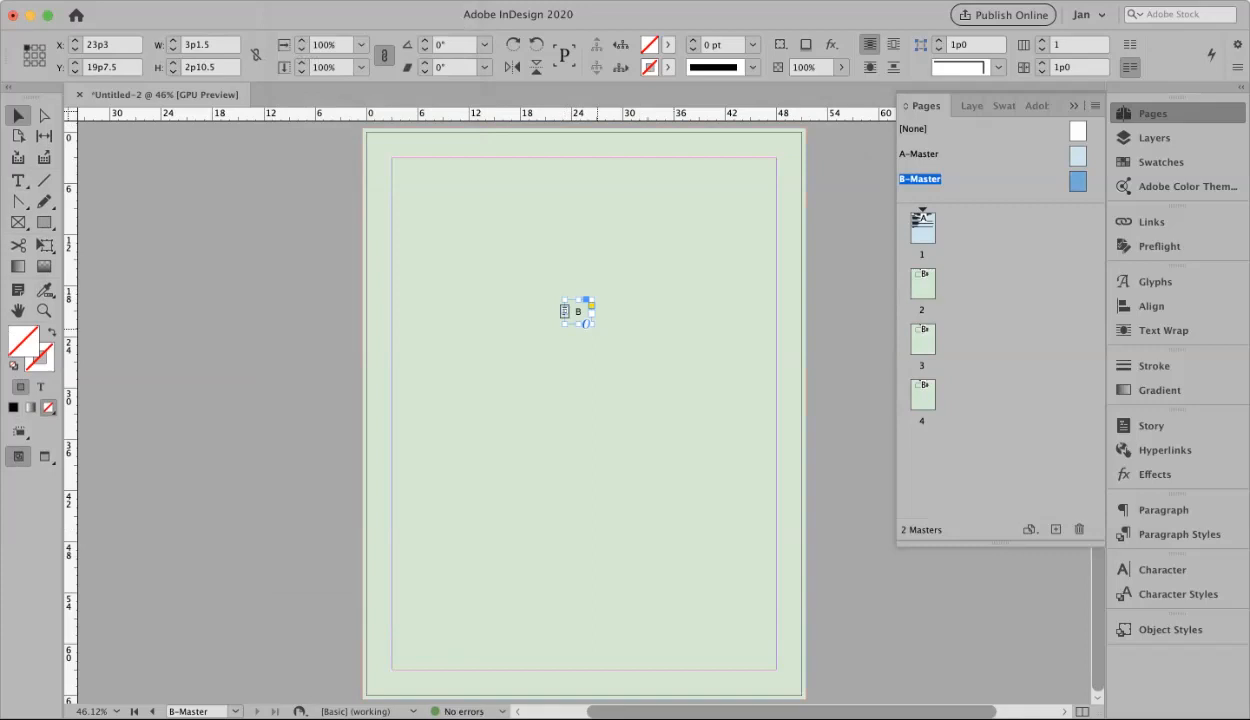
# Shrink the page-number frame and move it to the bottom centre of the page, at X 24p6, Y 63p6
pyautogui.scroll(5, 575, 312)
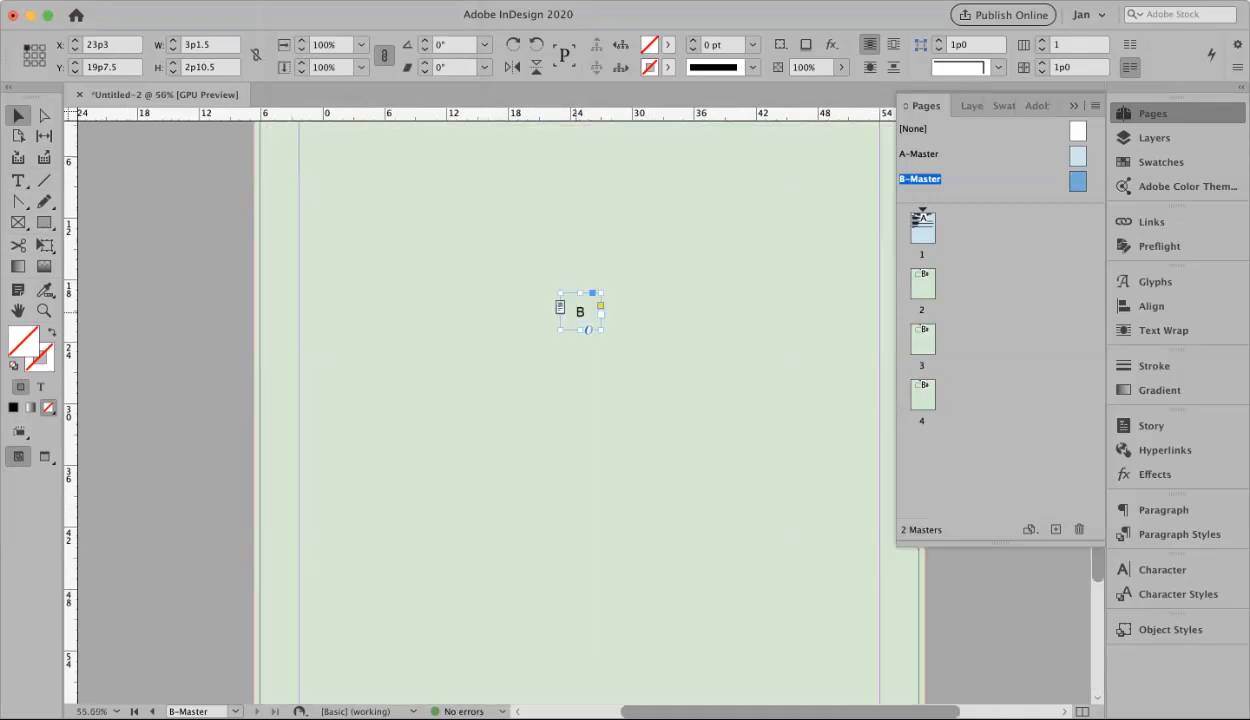
pyautogui.moveTo(580, 311); pyautogui.dragTo(598, 363)
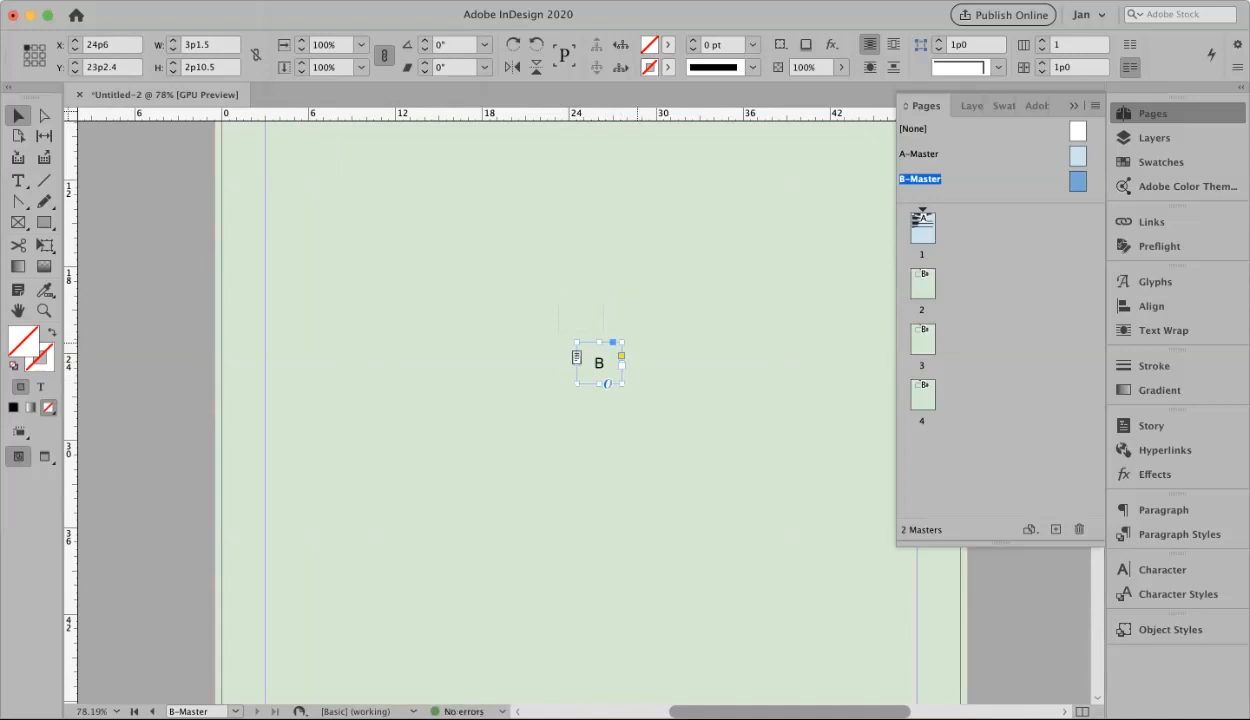
pyautogui.moveTo(621, 384); pyautogui.dragTo(606, 373)
pyautogui.scroll(-2, 480, 400)
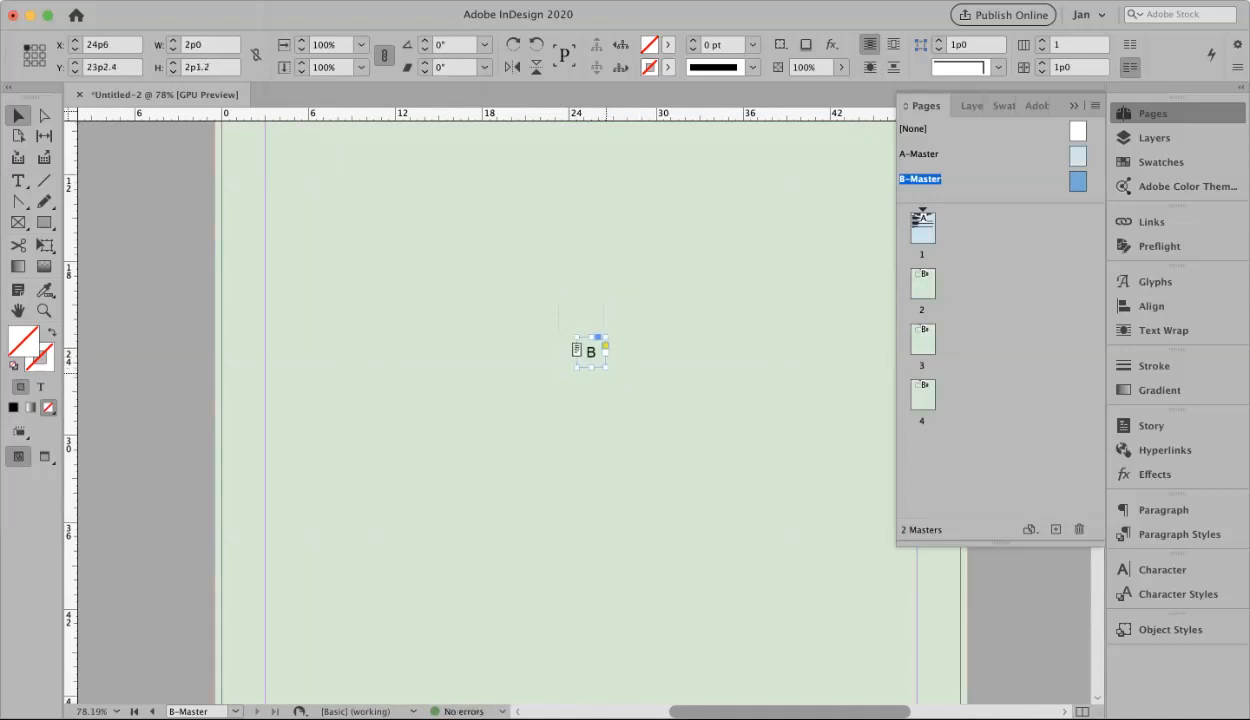
pyautogui.moveTo(575, 302); pyautogui.dragTo(595, 492)
pyautogui.scroll(-4, 595, 492)
pyautogui.scroll(-8, 600, 450)
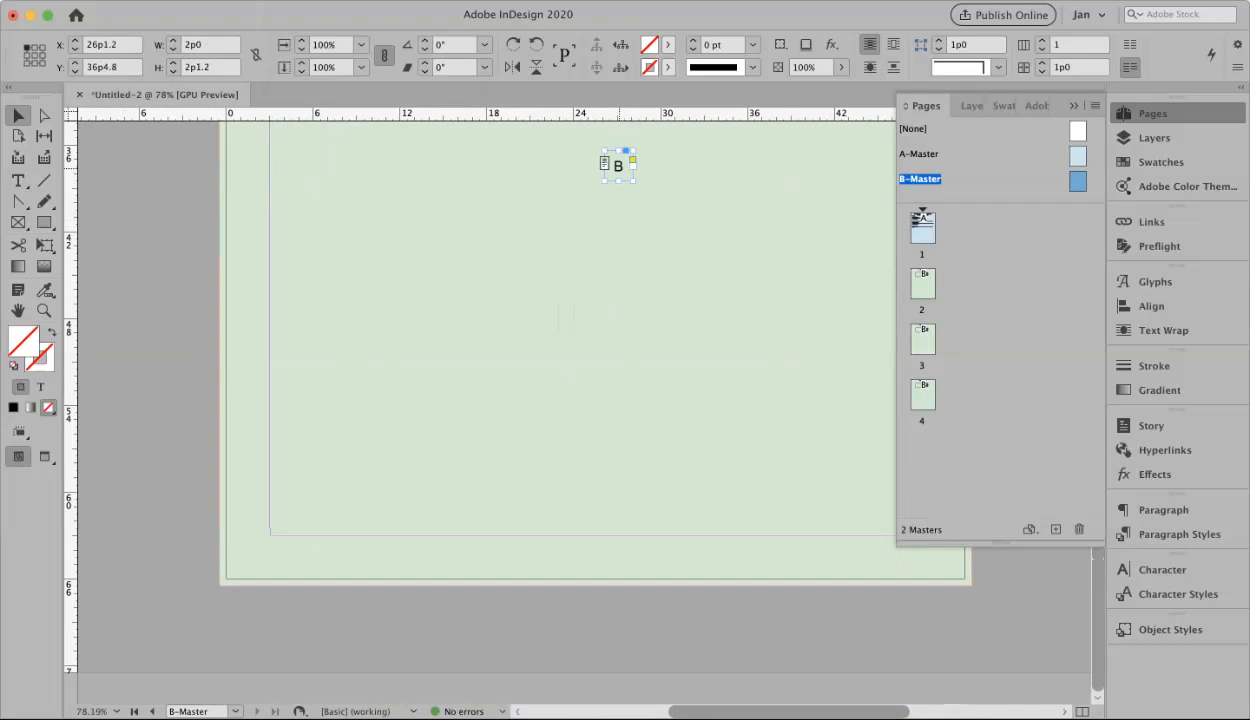
pyautogui.moveTo(609, 168); pyautogui.dragTo(586, 561)
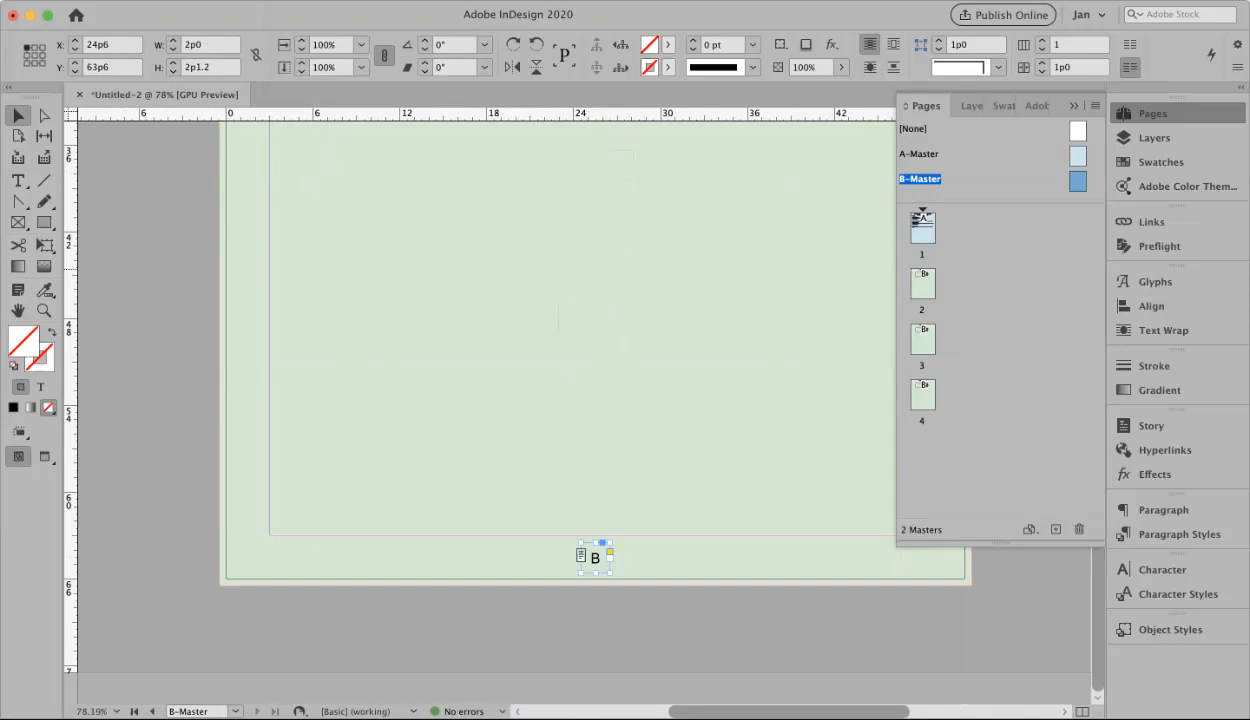
# Check the numbers on pages 3, 4 and 2, then view the B-Master and blue page 1
pyautogui.doubleClick(922, 340)
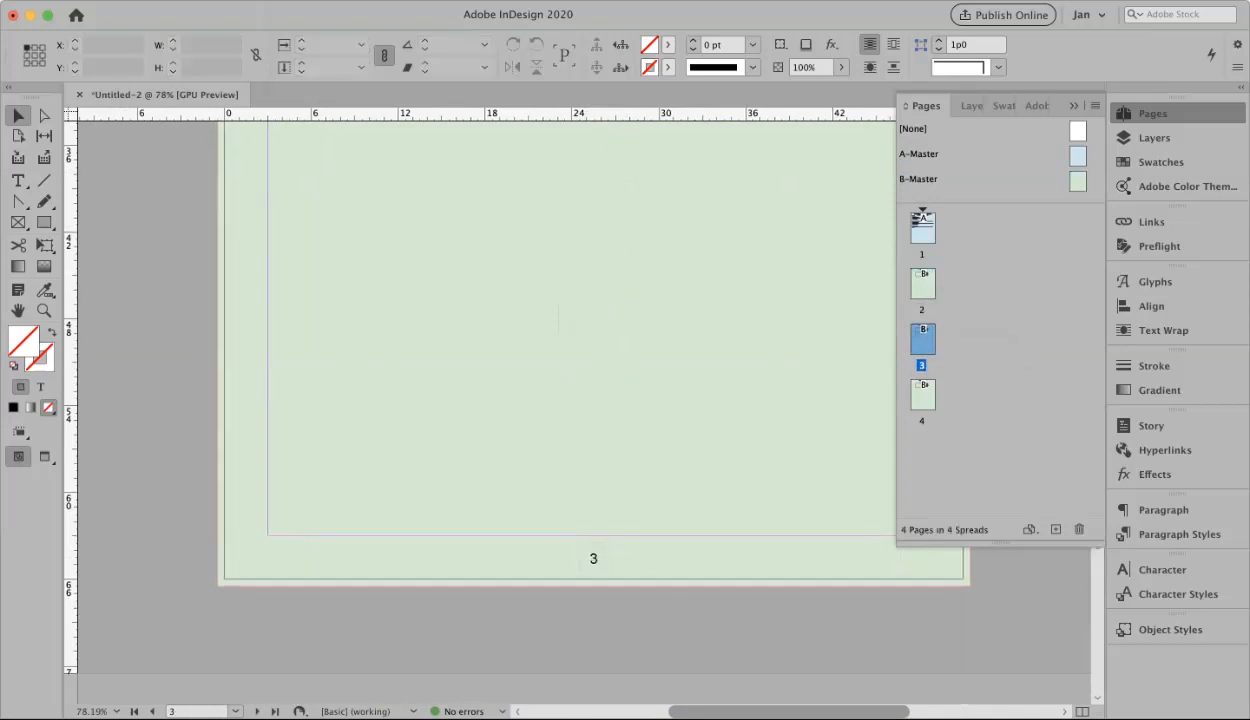
pyautogui.doubleClick(922, 395)
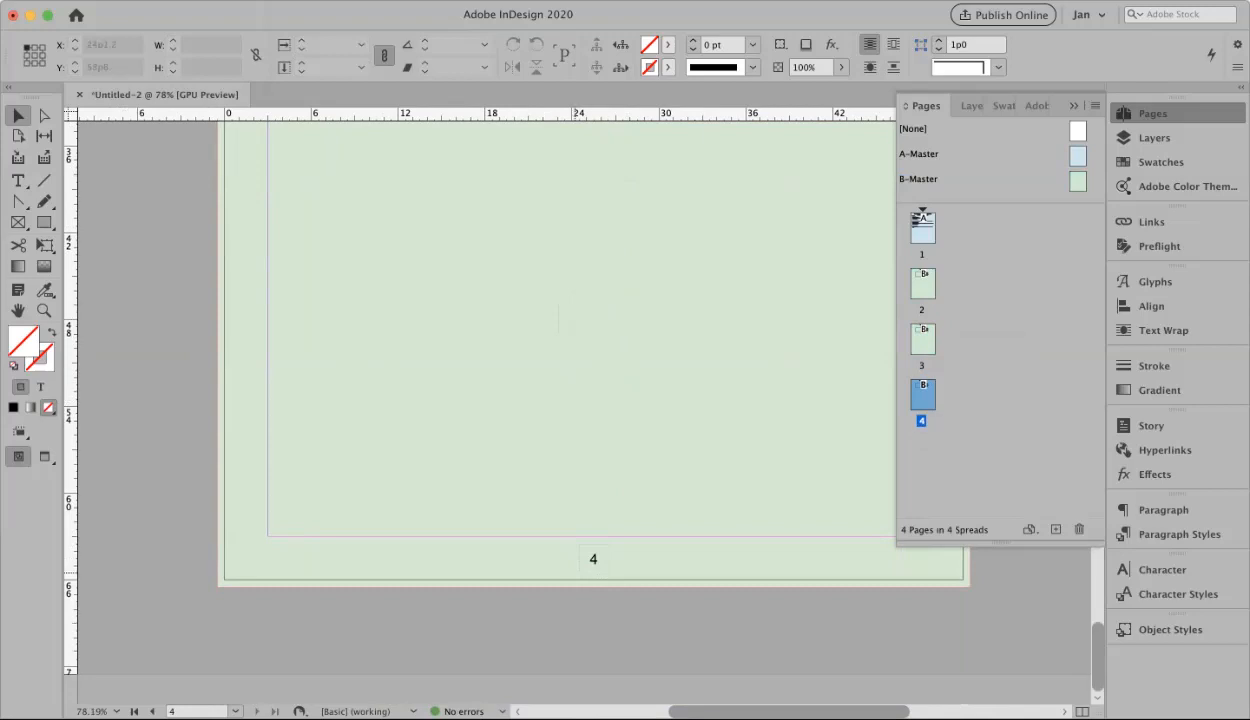
pyautogui.doubleClick(922, 340)
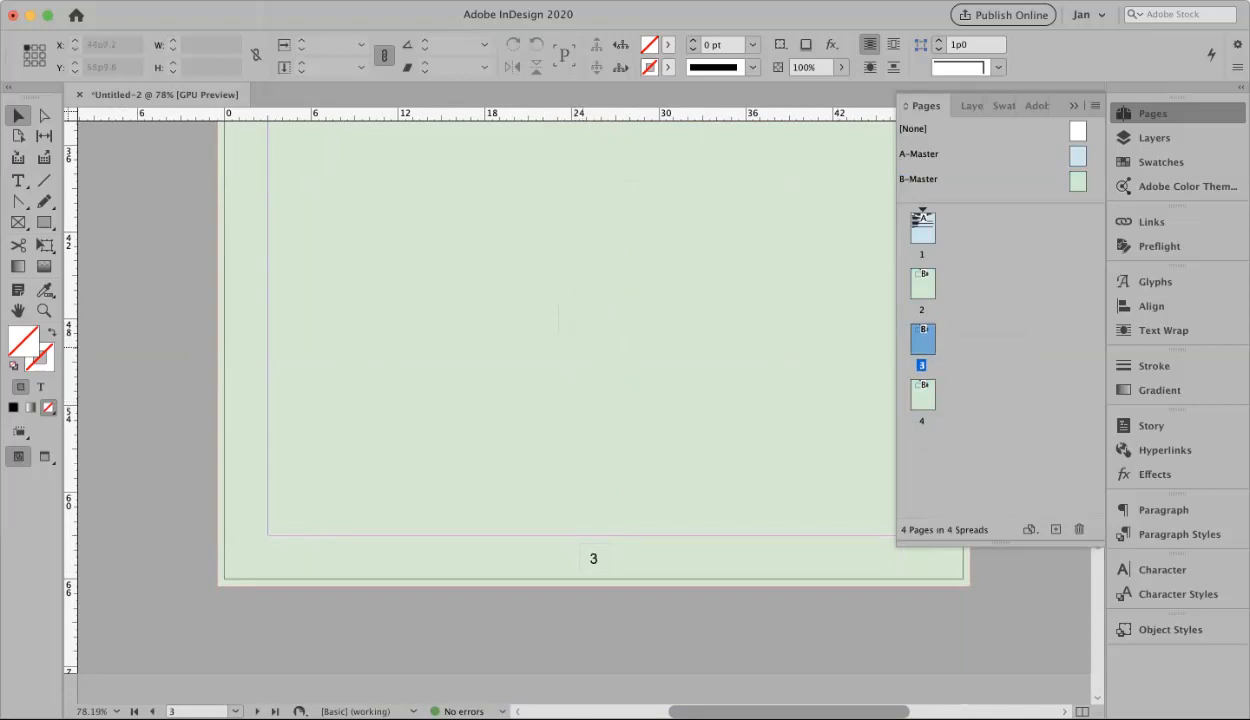
pyautogui.doubleClick(922, 284)
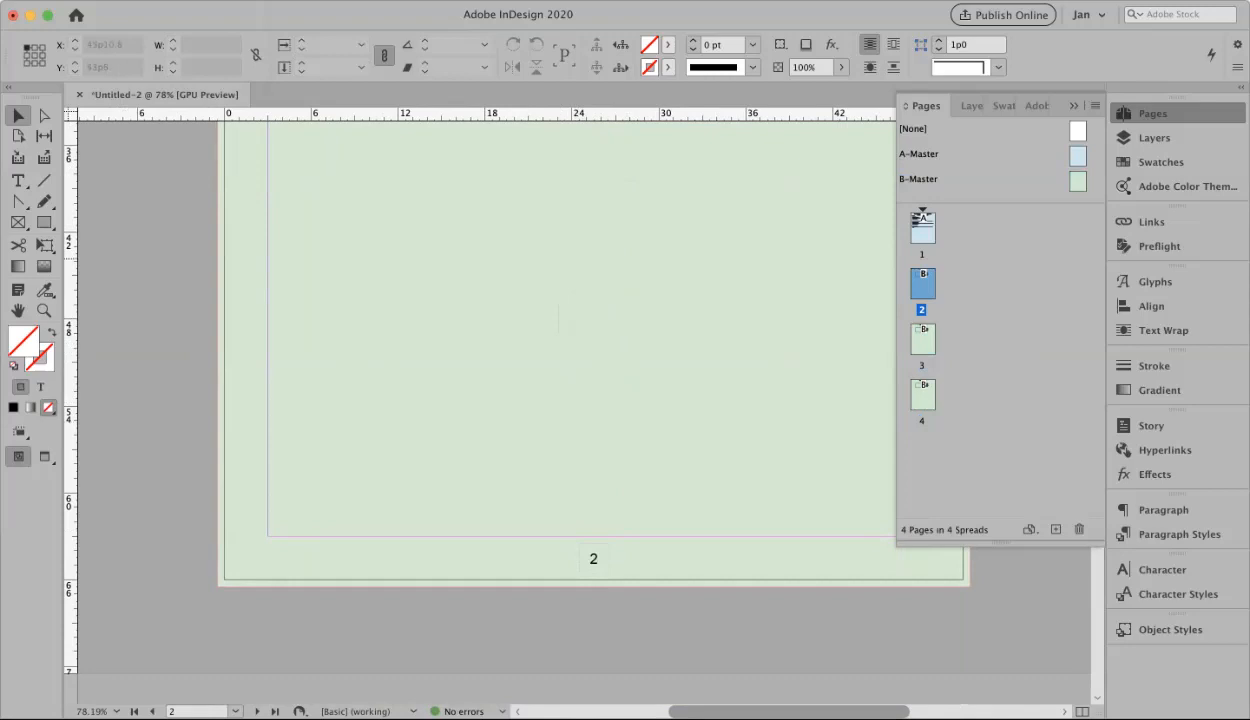
pyautogui.doubleClick(1078, 182)
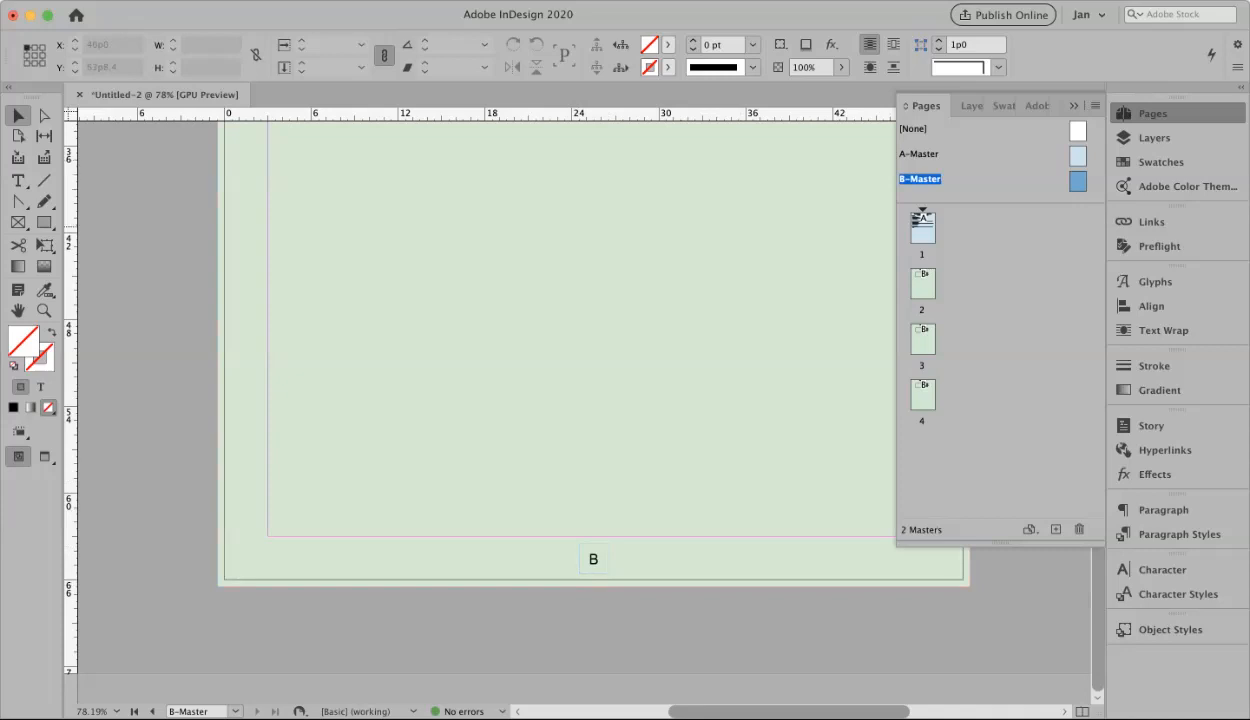
pyautogui.doubleClick(922, 228)
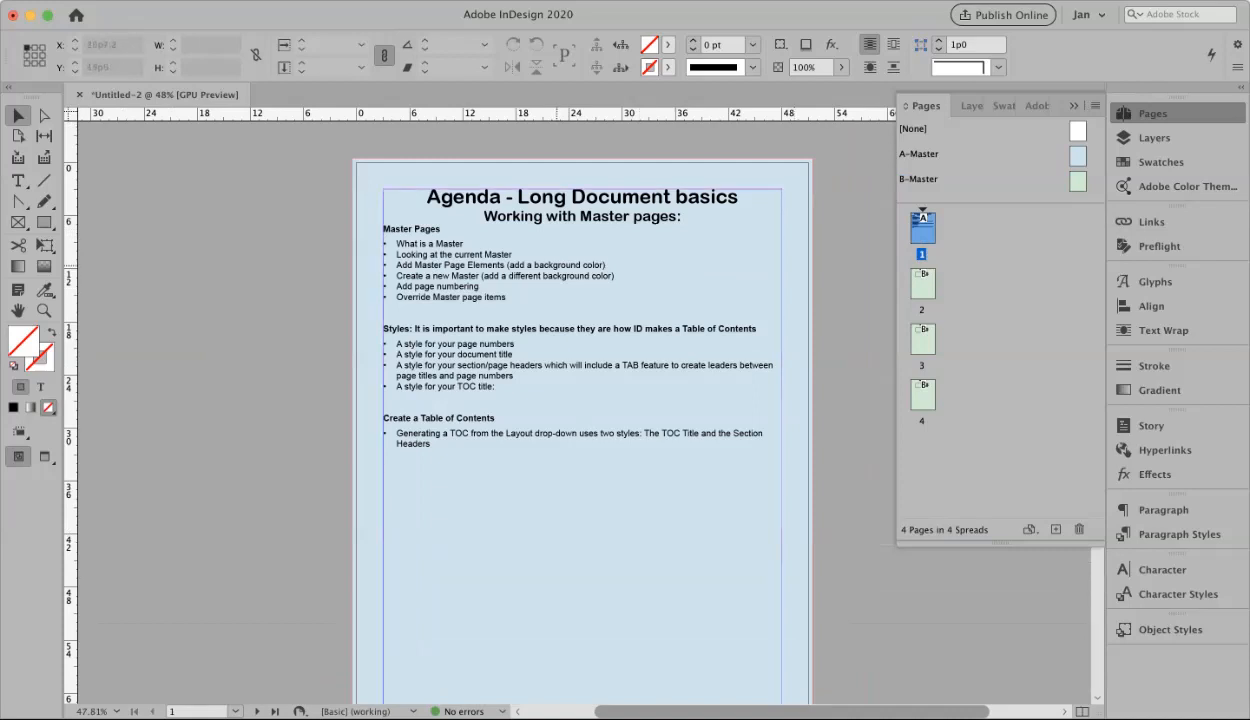
# Undo the accidental move of the agenda text frame so it stays in place, then deselect it
pyautogui.moveTo(646, 316); pyautogui.dragTo(694, 267)
pyautogui.press('super+z')
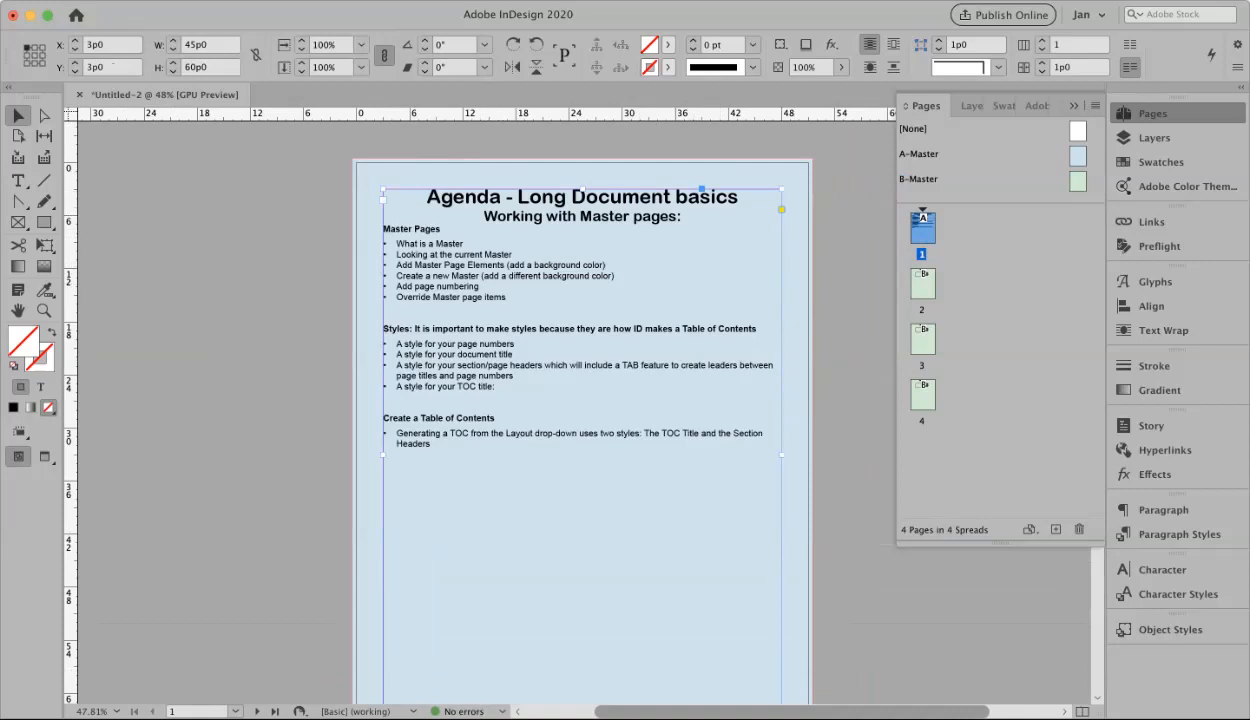
pyautogui.click(584, 168)
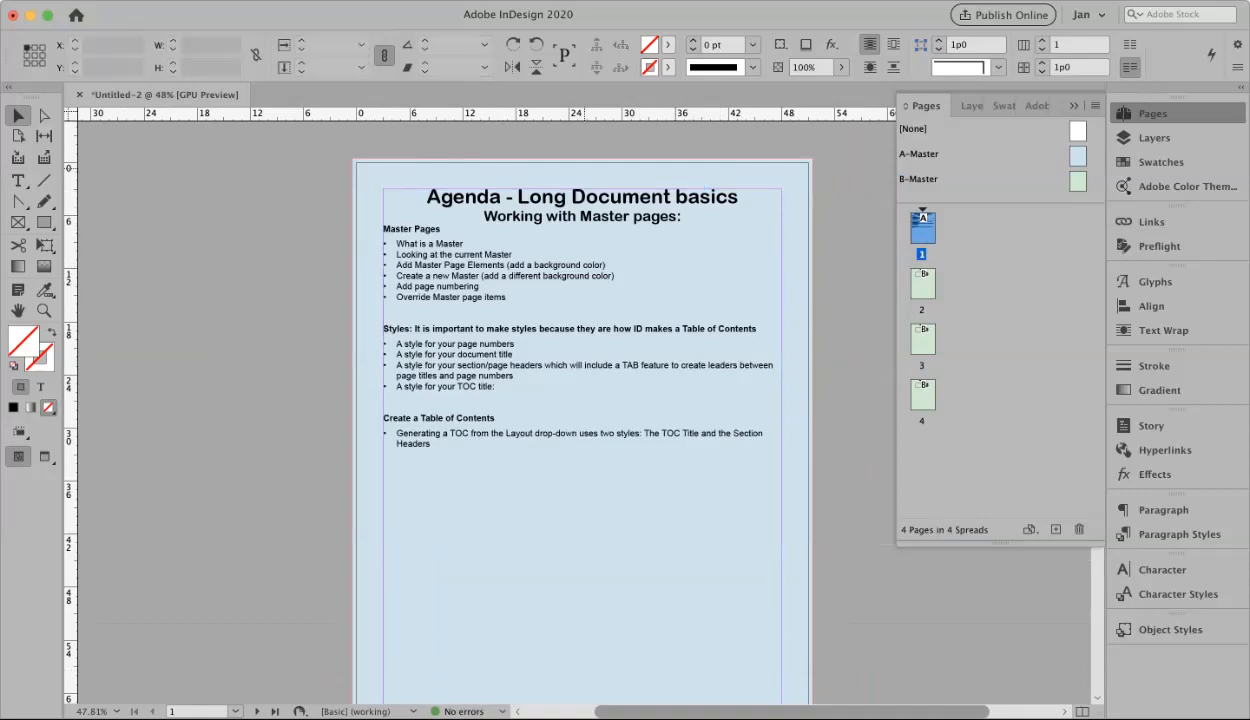
# Go to page 2, showing its green background and page number 2 centred at the bottom
pyautogui.moveTo(609, 174); pyautogui.dragTo(673, 153)
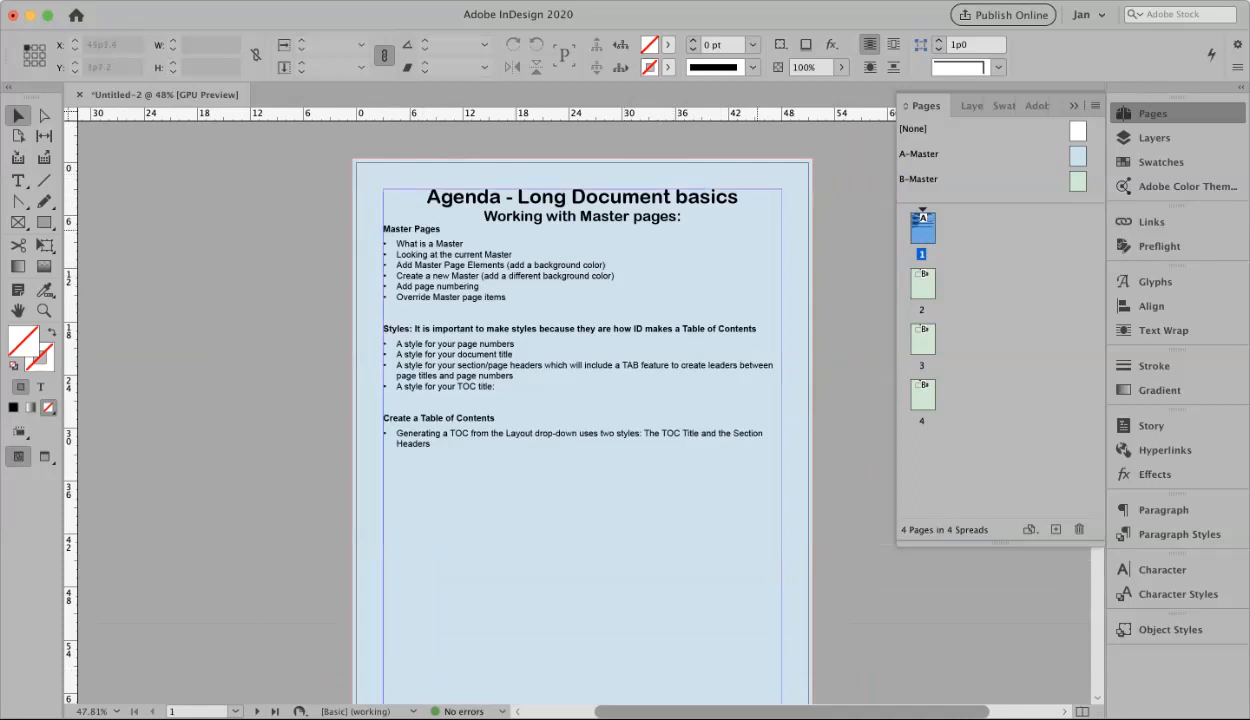
pyautogui.scroll(-2, 580, 400)
pyautogui.doubleClick(922, 284)
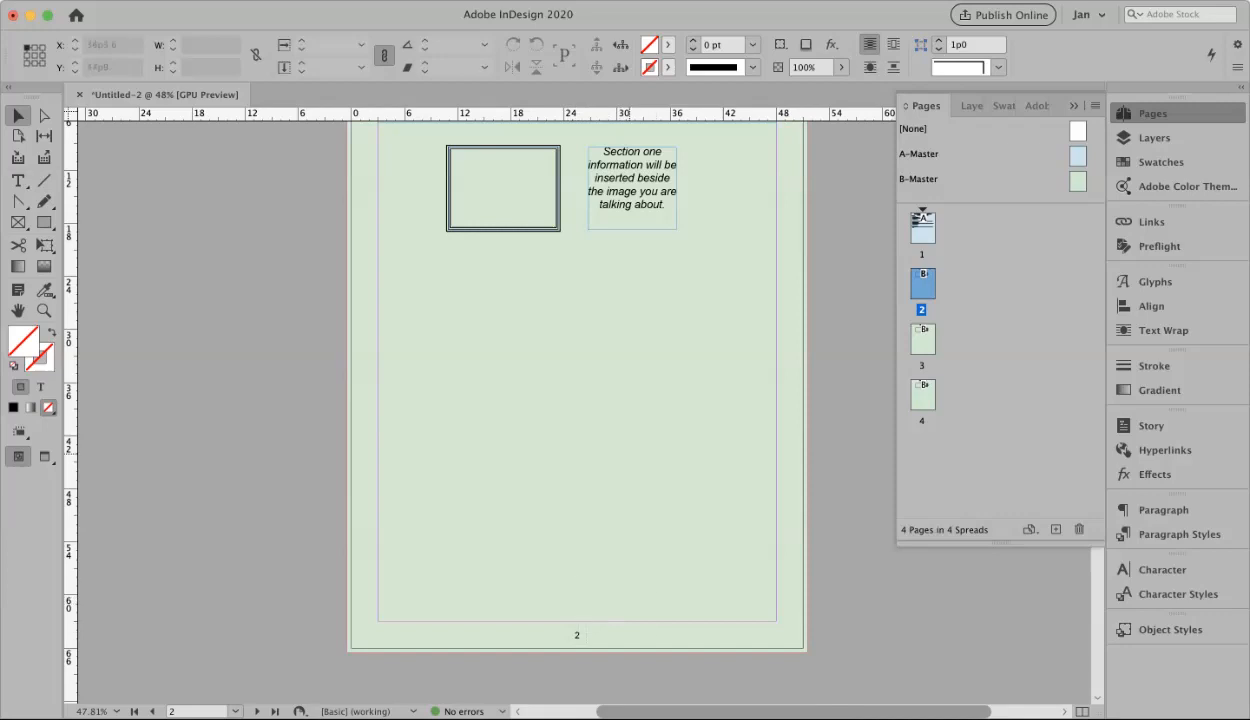
pyautogui.scroll(2, 570, 400)
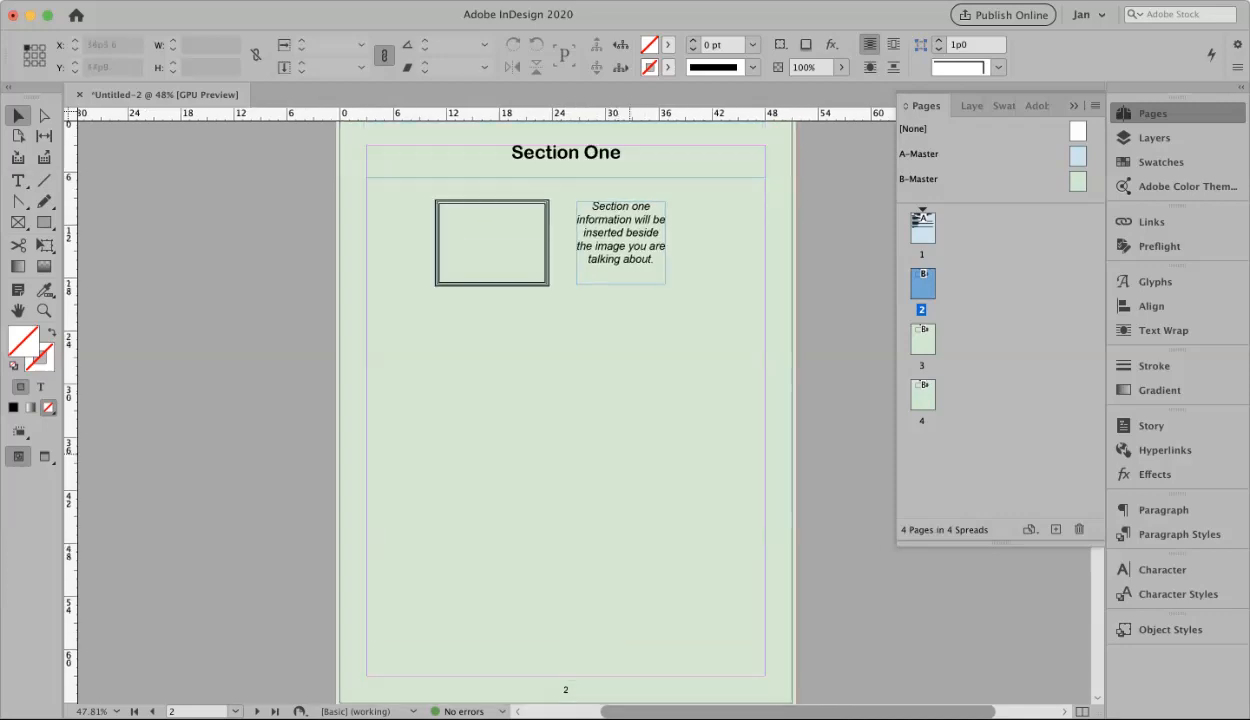
pyautogui.scroll(1, 565, 400)
pyautogui.scroll(2, 550, 400)
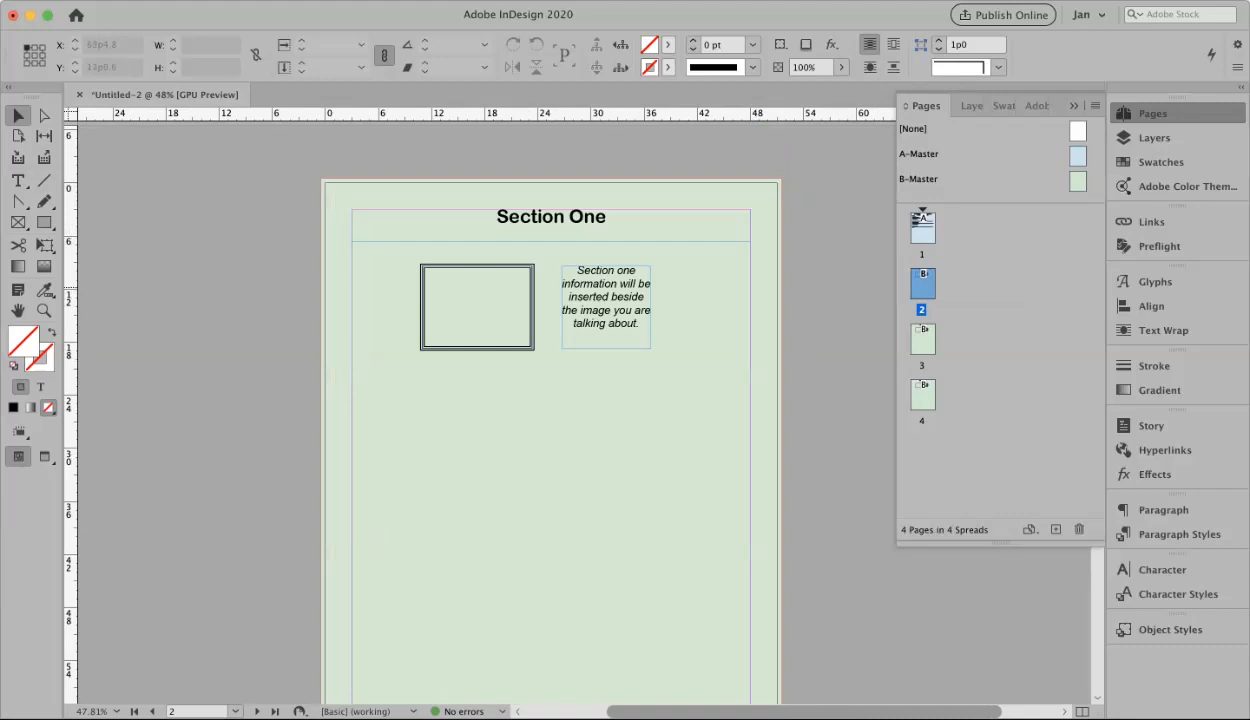
# Dismiss the page 2 context menu without changes, keeping all four pages, and return to page 1
pyautogui.rightClick(921, 290)
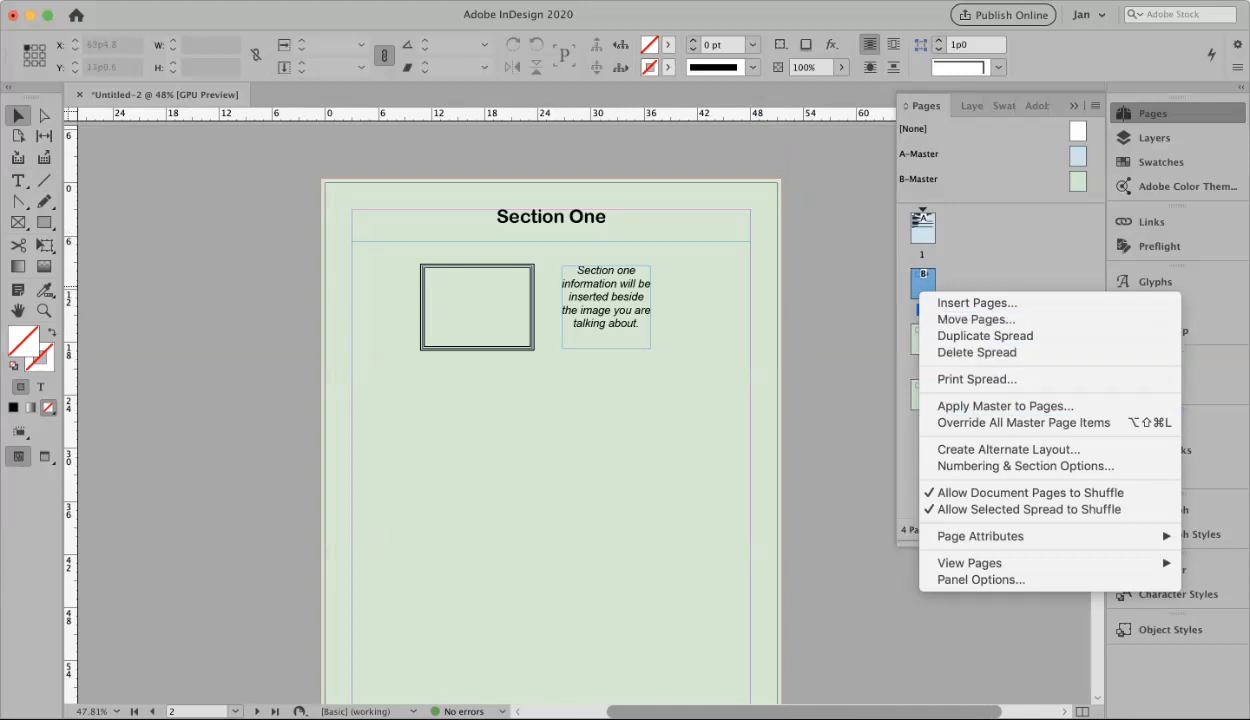
pyautogui.click(976, 352)
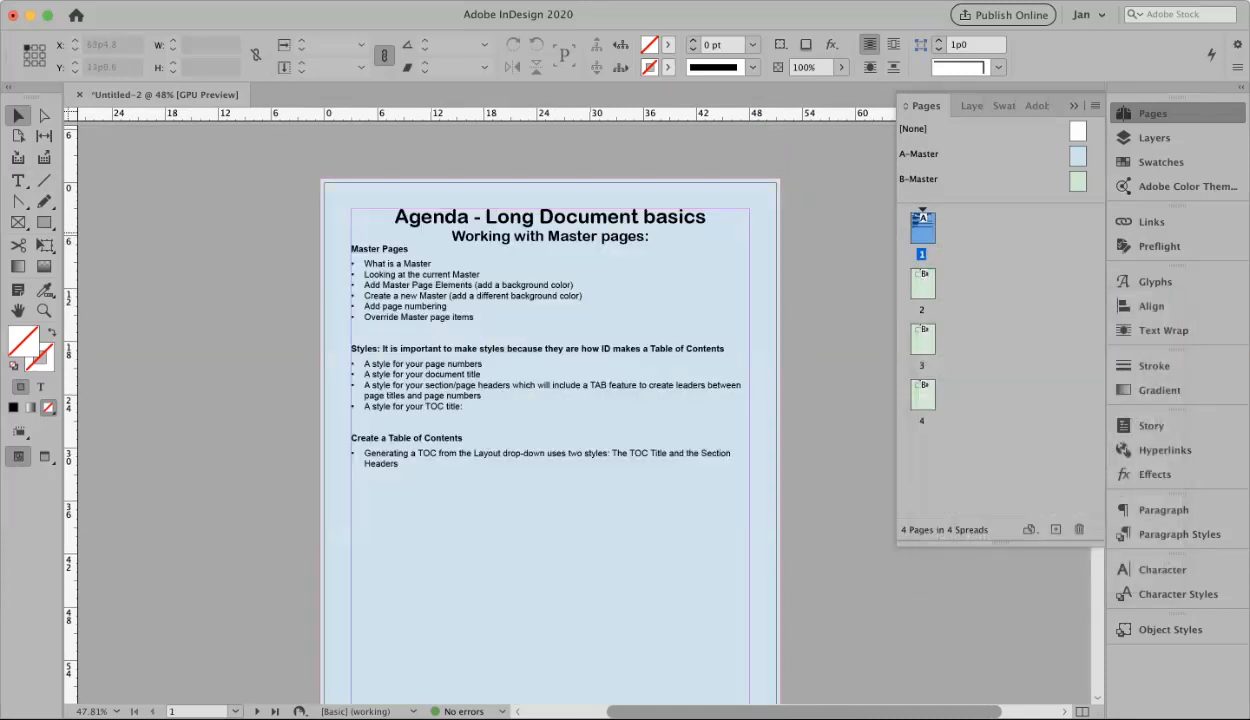